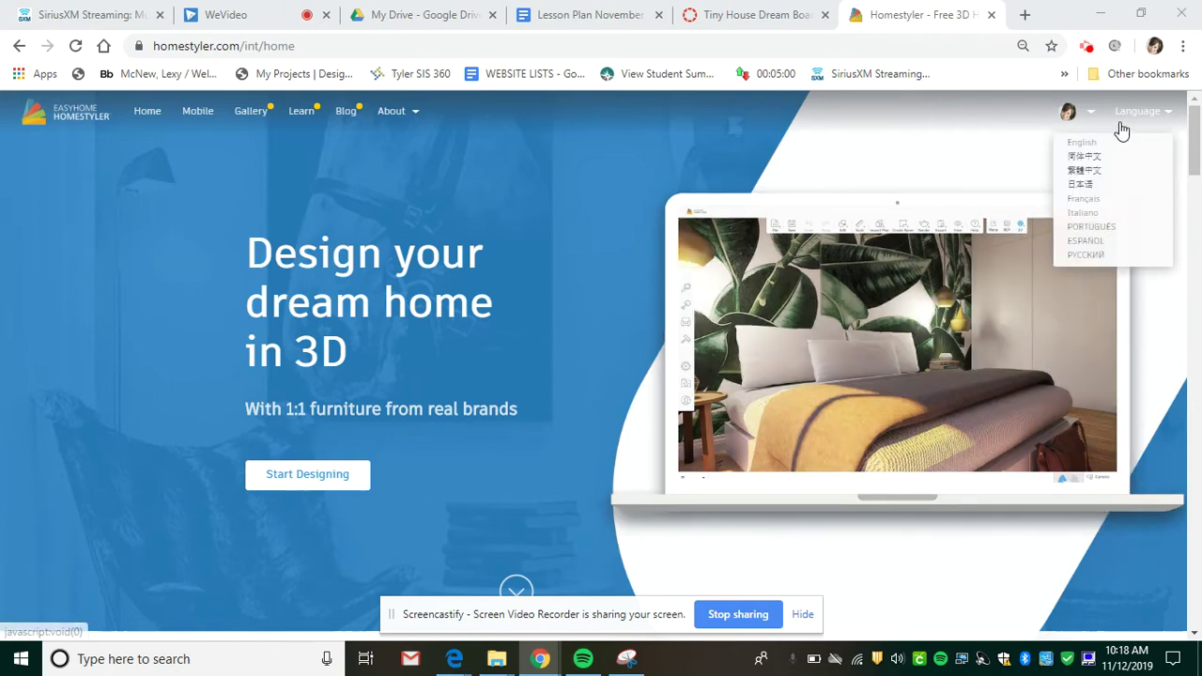
- Create a new design and draw a rectangular room about 30 ft by 9 ft 10 in with Draw Room
mouse_move(1100, 130)
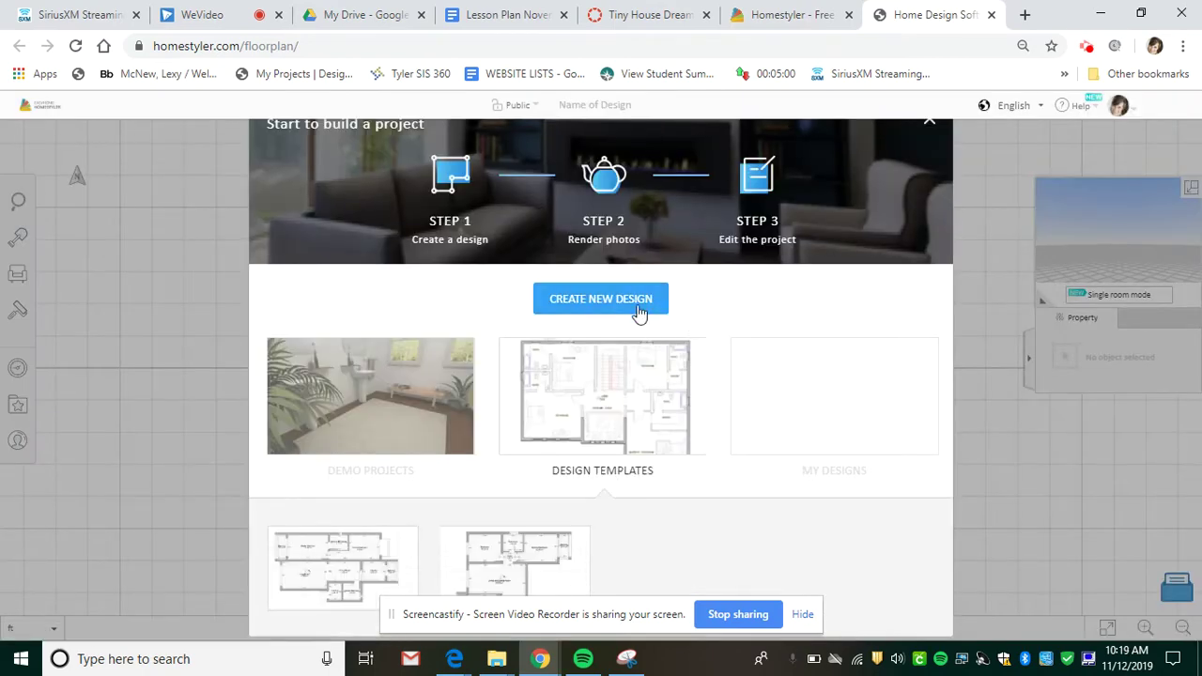
click(601, 300)
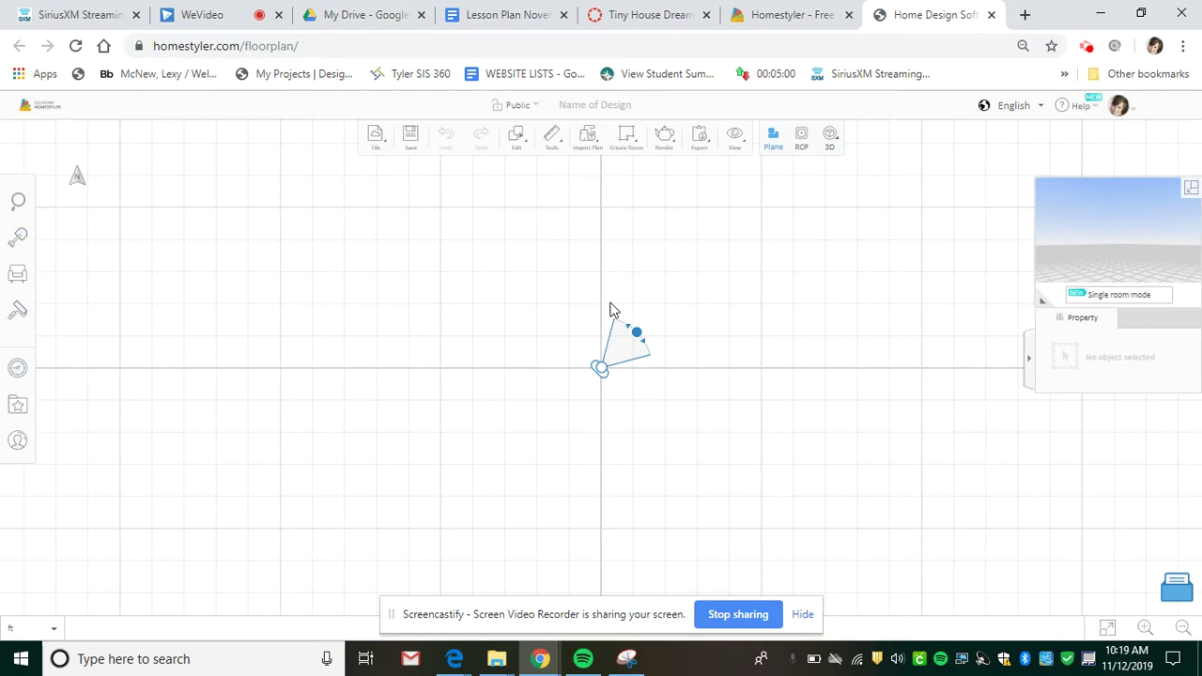
click(626, 150)
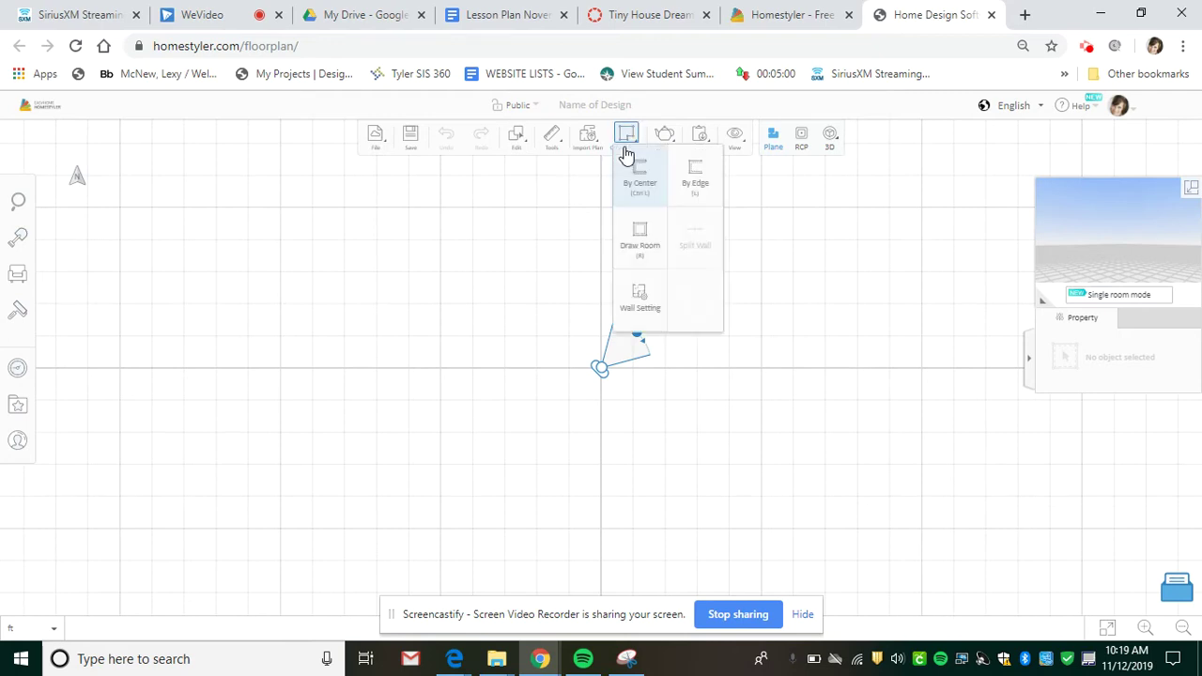
click(650, 236)
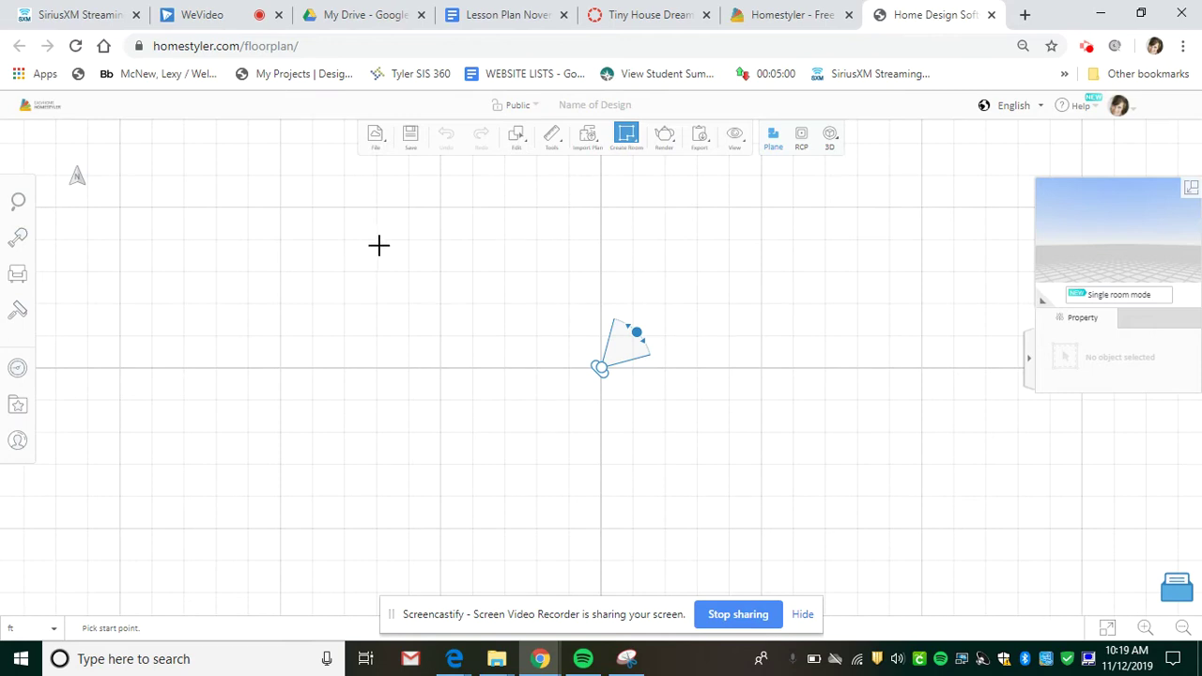
click(341, 208)
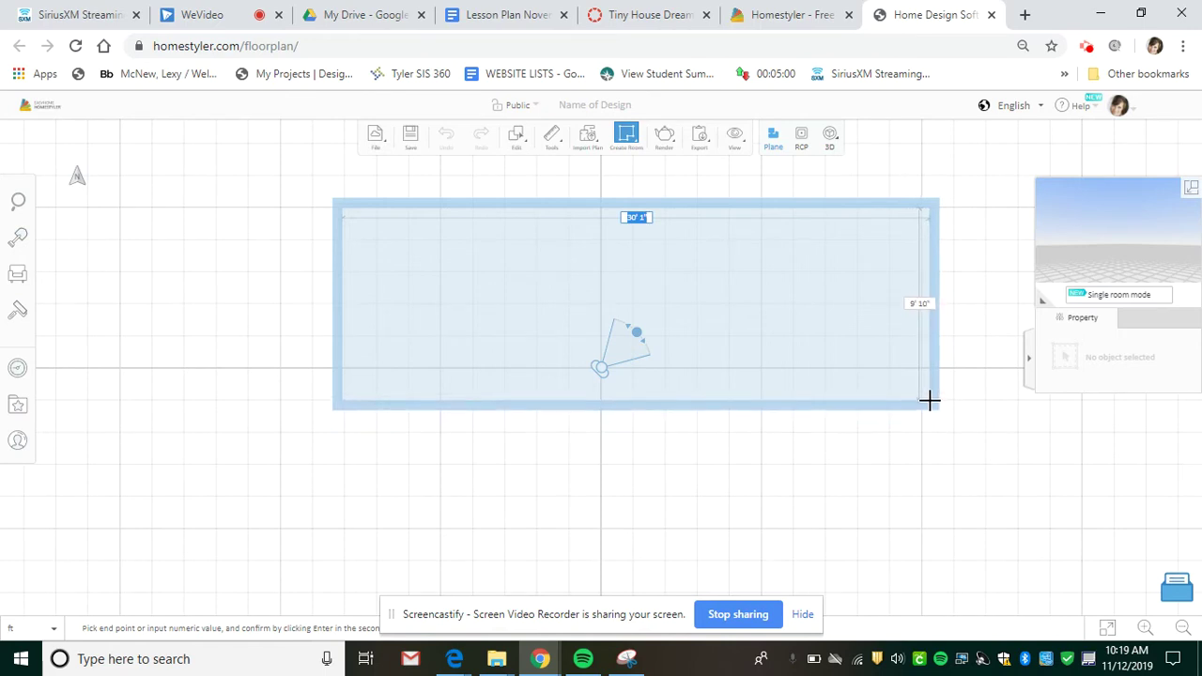
click(928, 401)
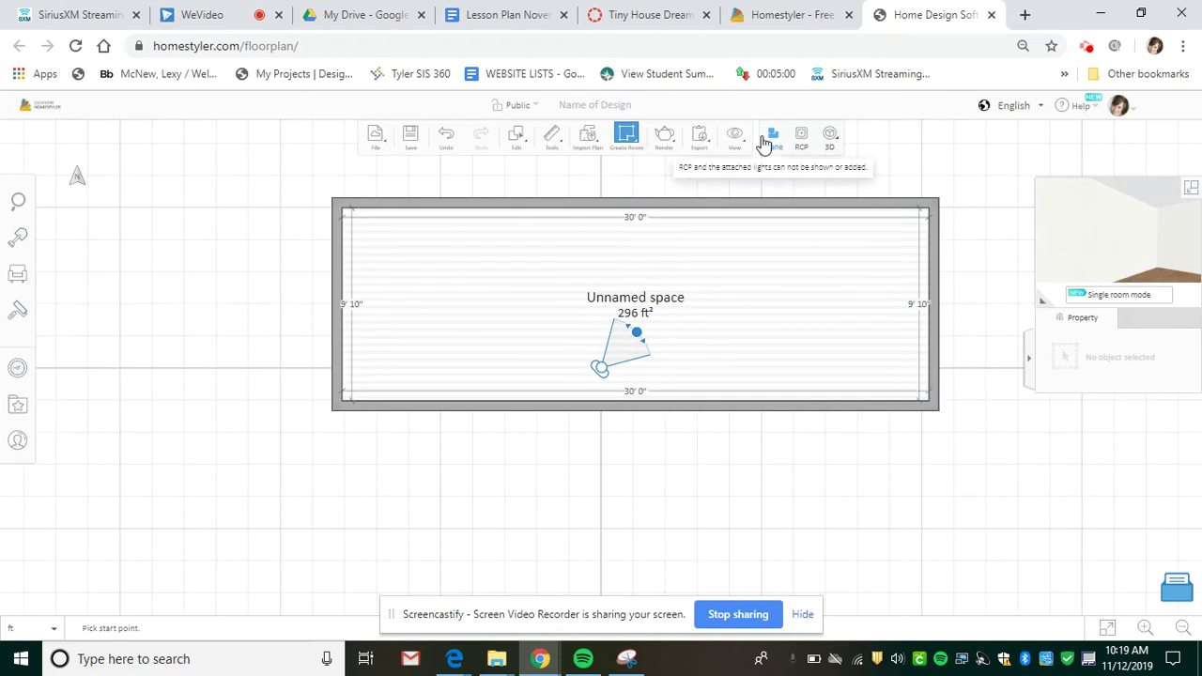
- Inspect the drawn room's interior in 3D, then return to the 2D floor plan
mouse_move(627, 139)
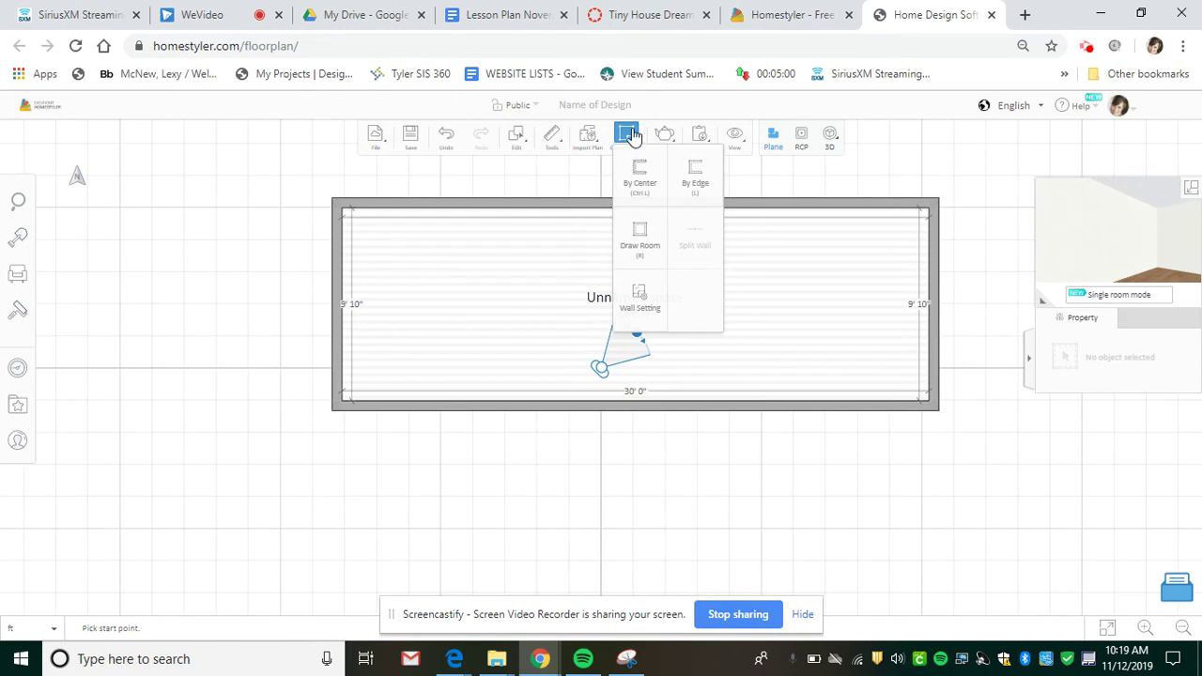
click(831, 138)
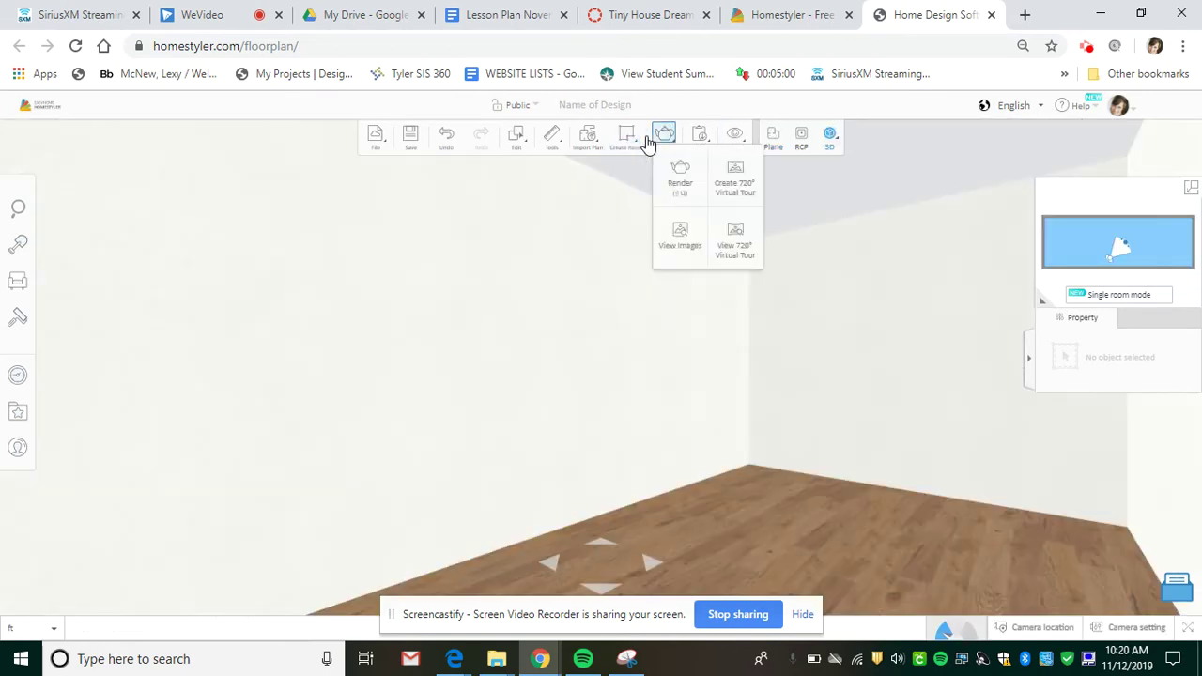
mouse_move(721, 138)
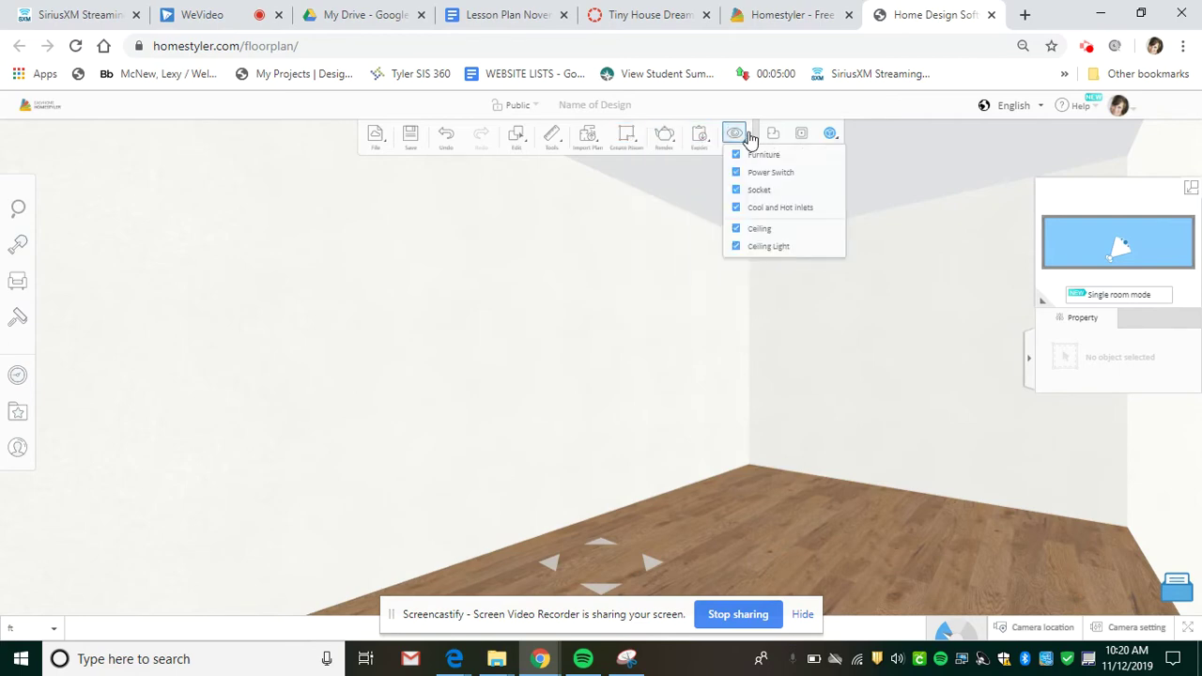
drag(891, 375, 862, 323)
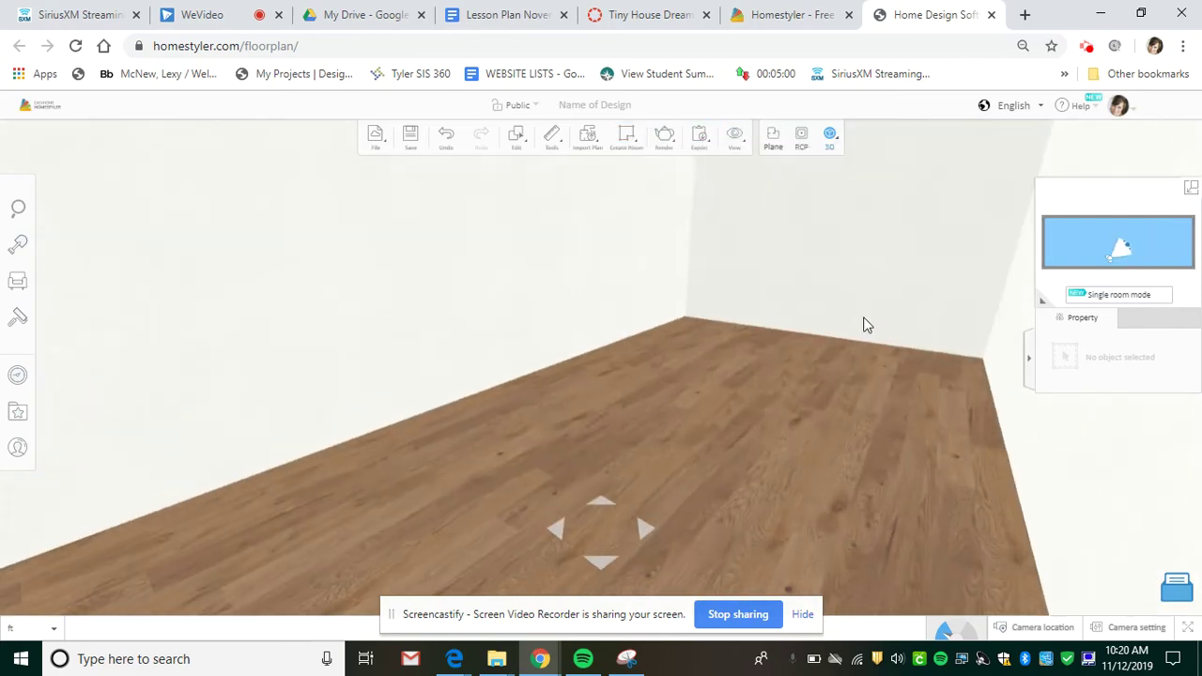
click(772, 138)
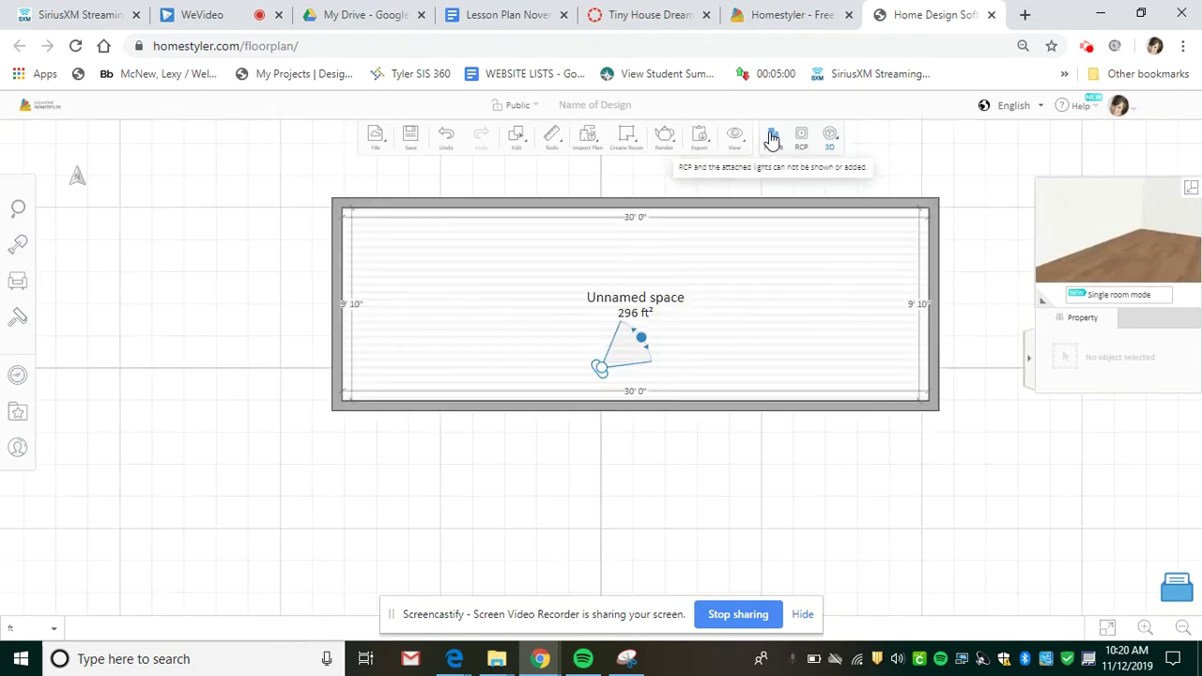
- Set the distance between the room's two long walls to 10 ft
click(919, 310)
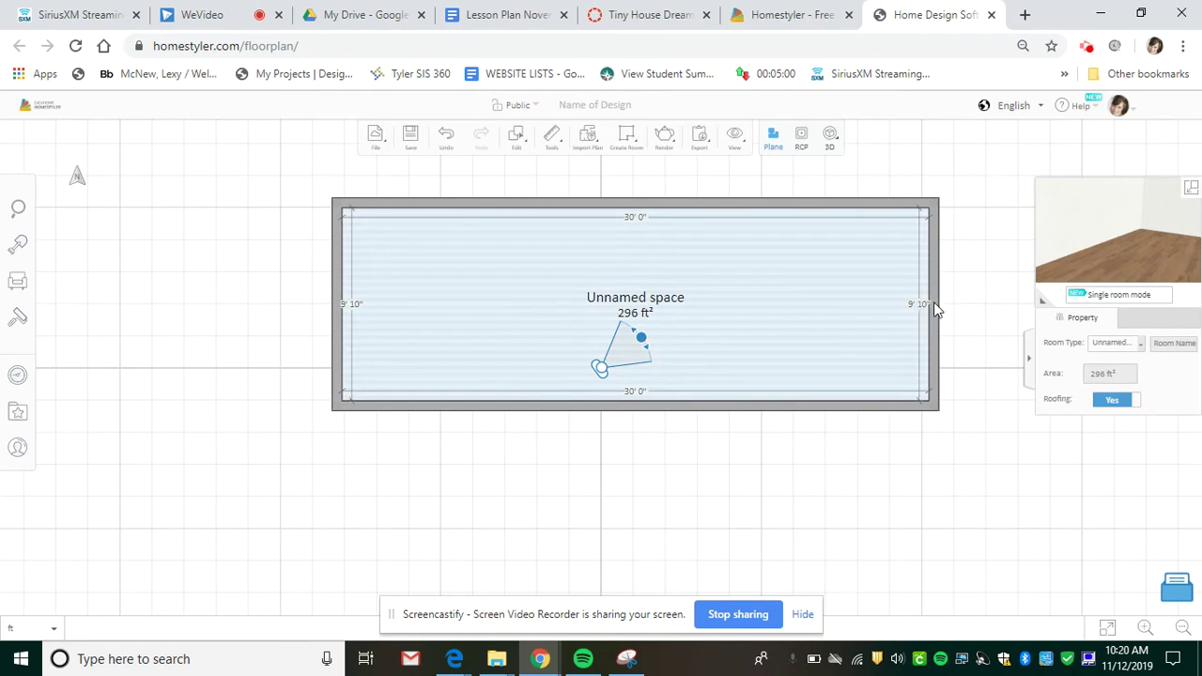
click(935, 304)
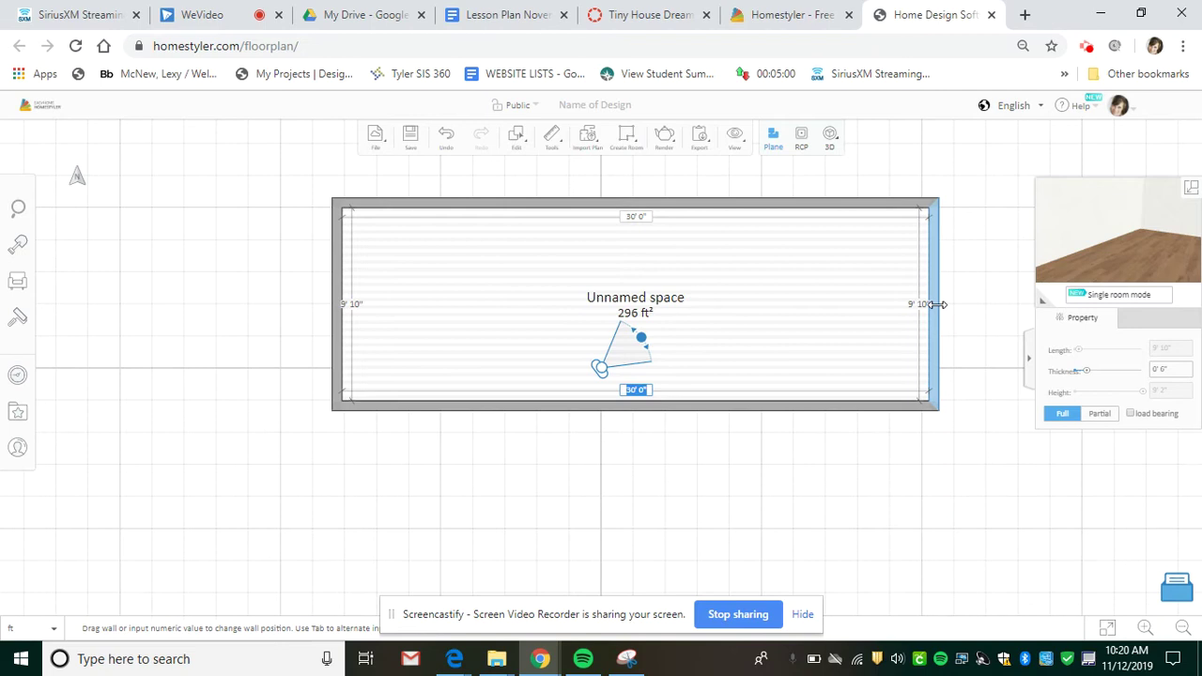
click(930, 310)
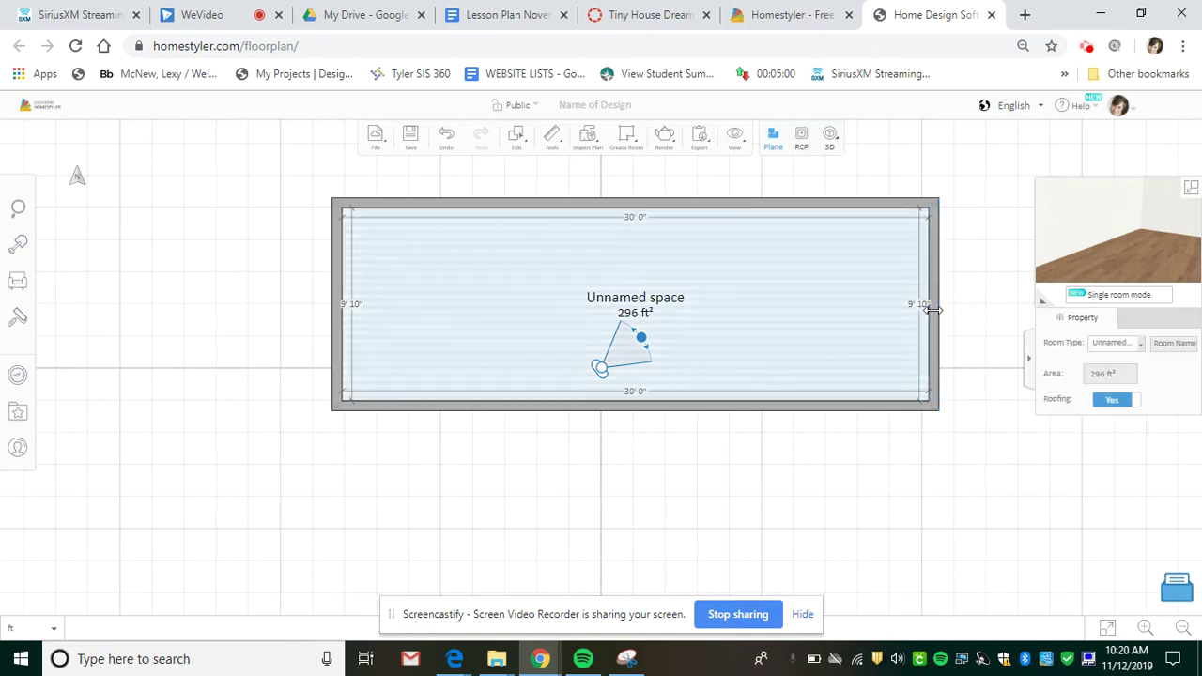
click(932, 310)
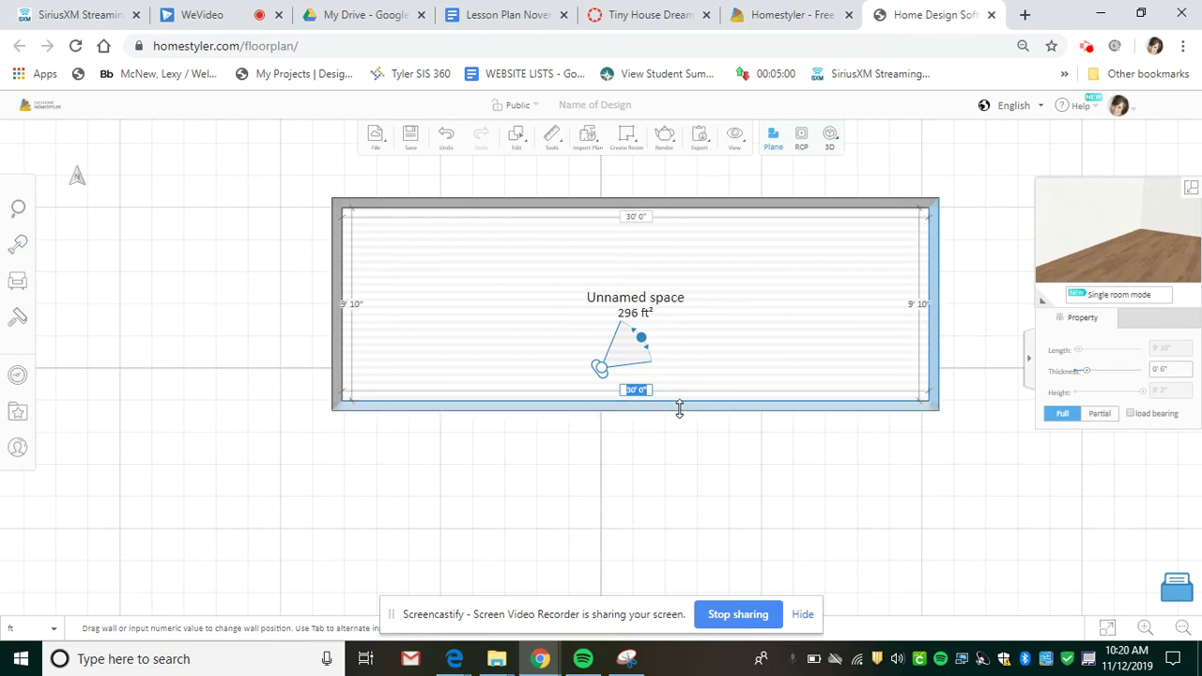
click(679, 406)
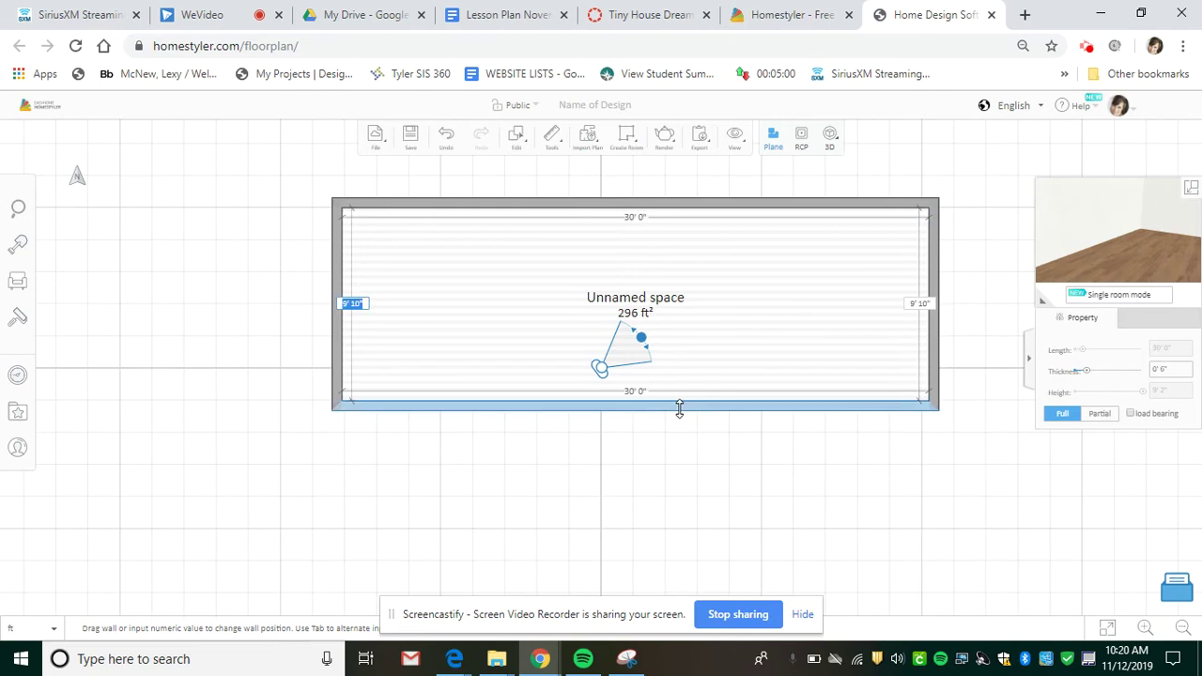
click(920, 303)
key(BackSpace)
text(10)
key(Return)
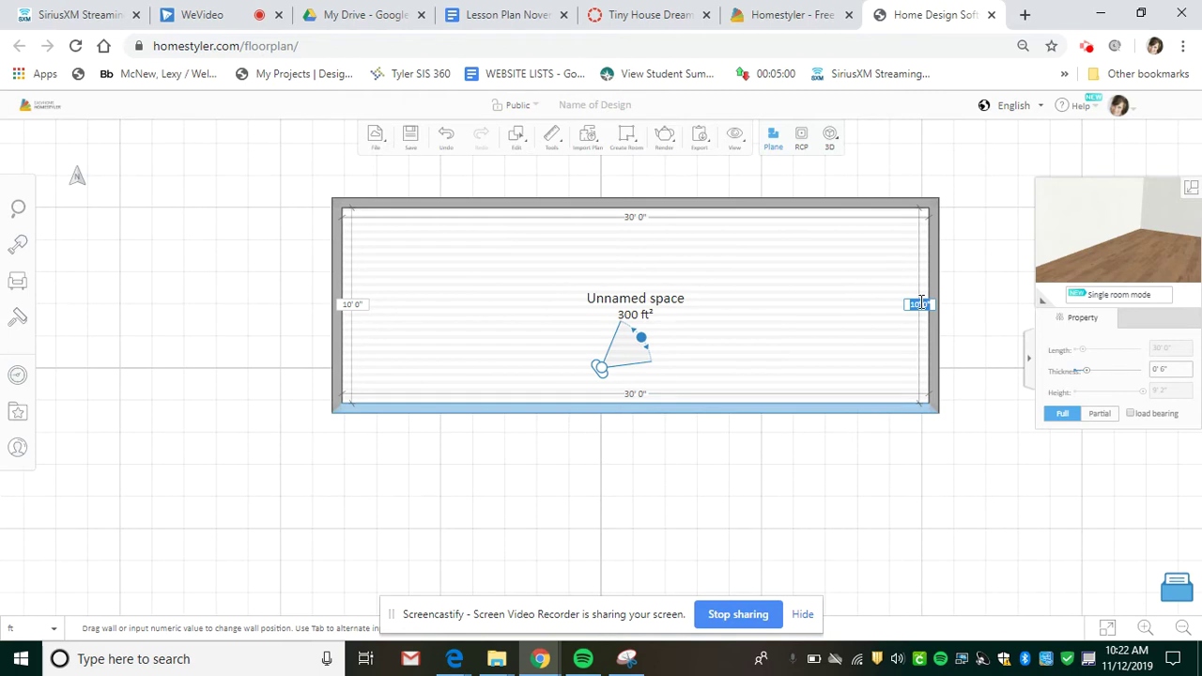
- Browse the catalogs of building elements, furnishings, and floor and wall finishes
mouse_move(633, 145)
click(48, 249)
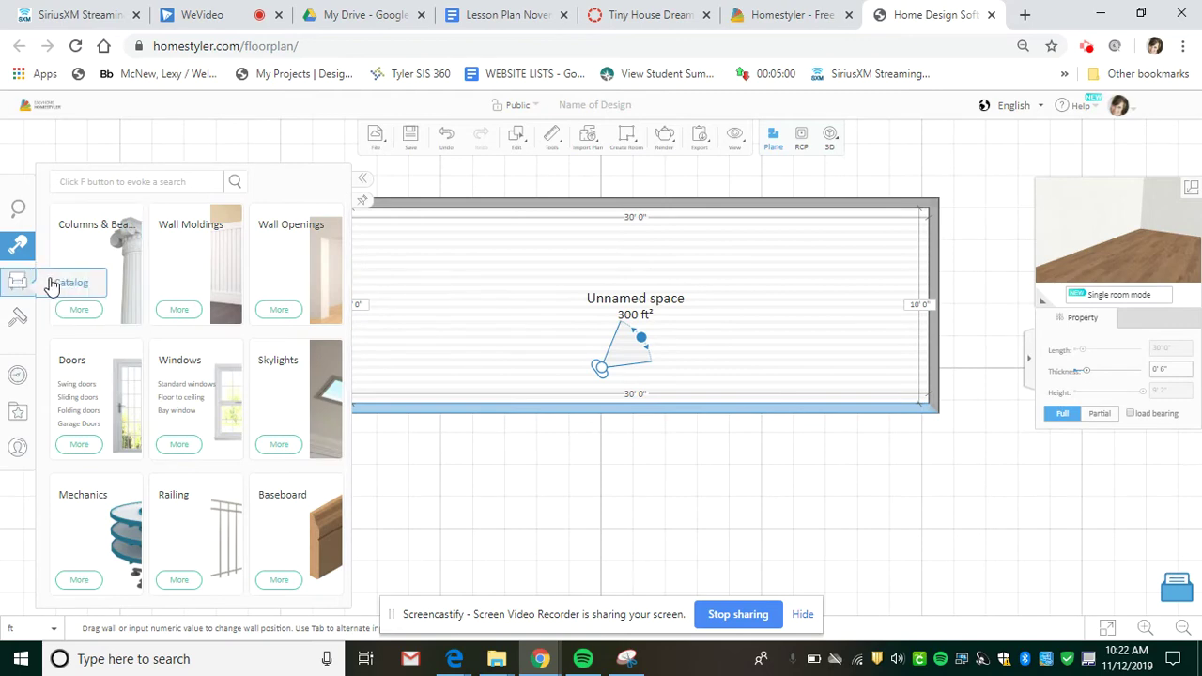
click(54, 285)
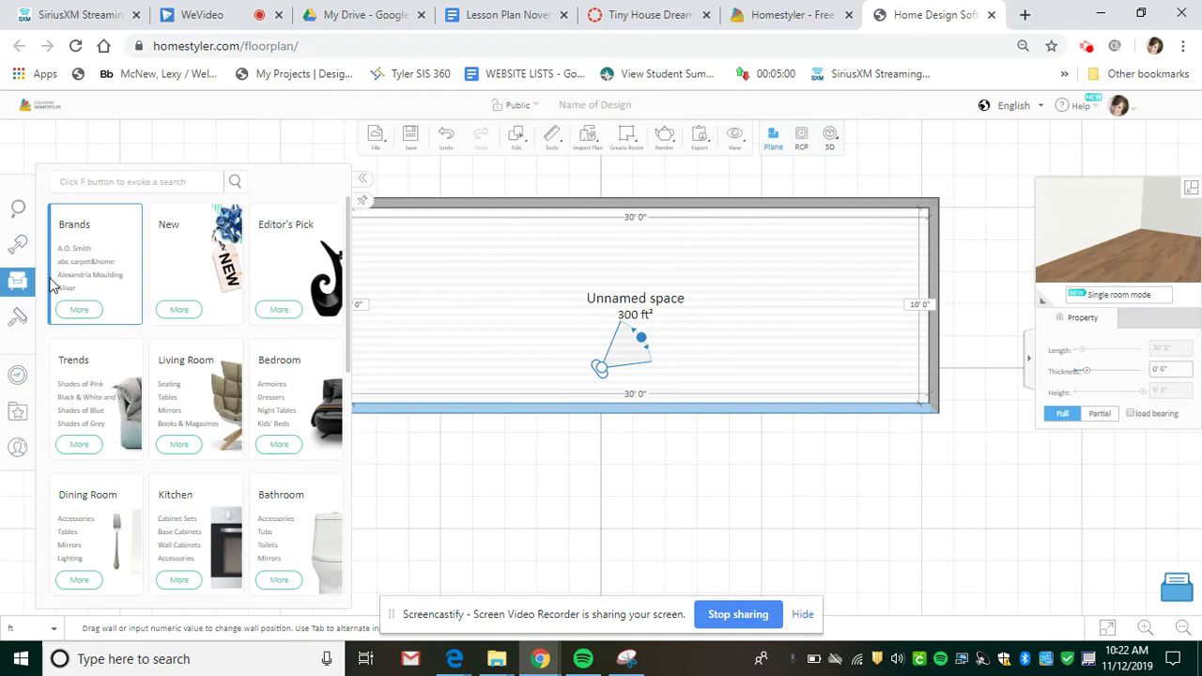
click(18, 320)
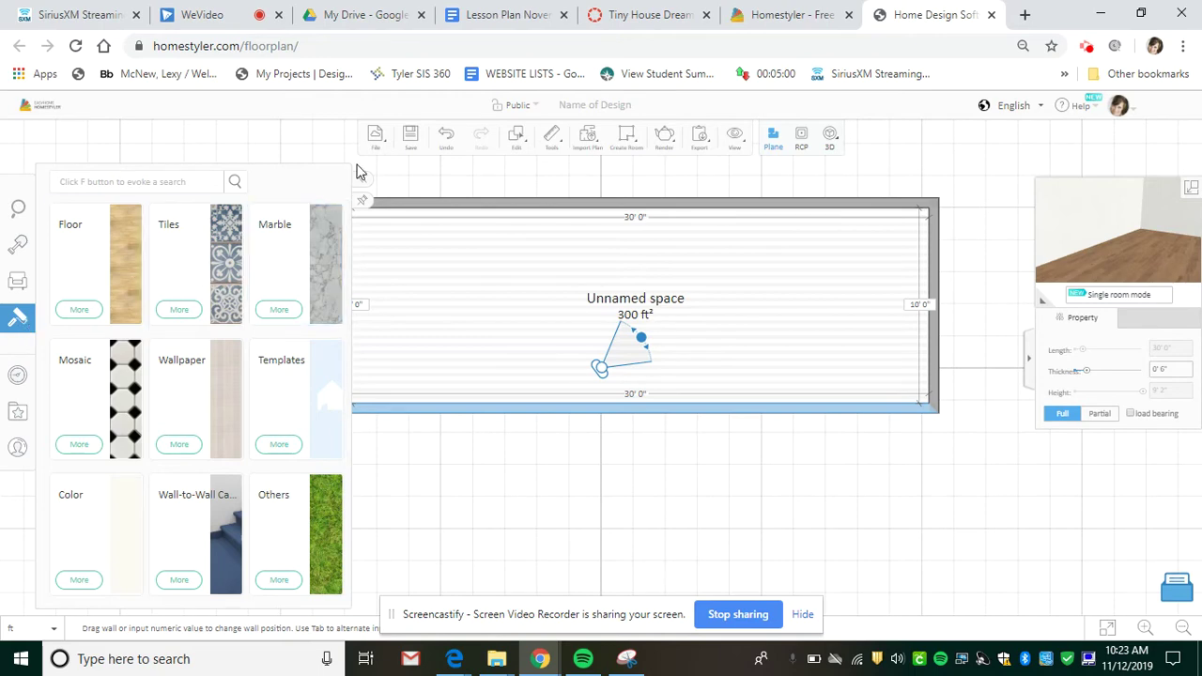
- Open the saved Tiny House Template design, discarding the current design without saving
click(376, 136)
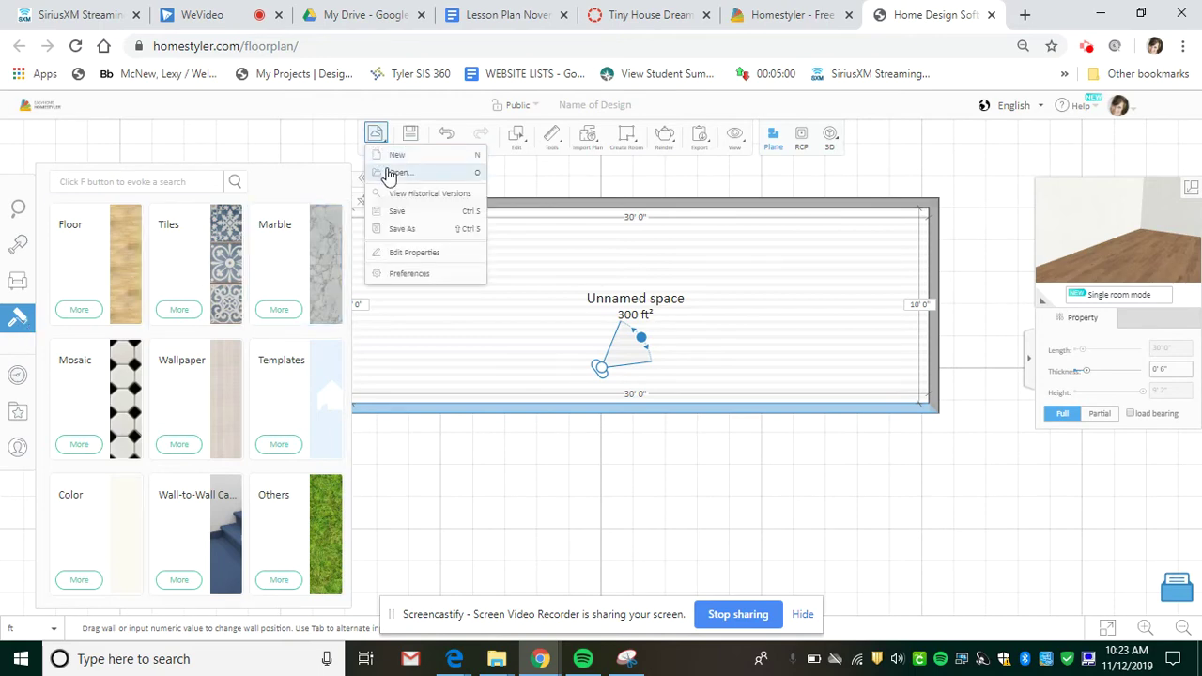
click(386, 167)
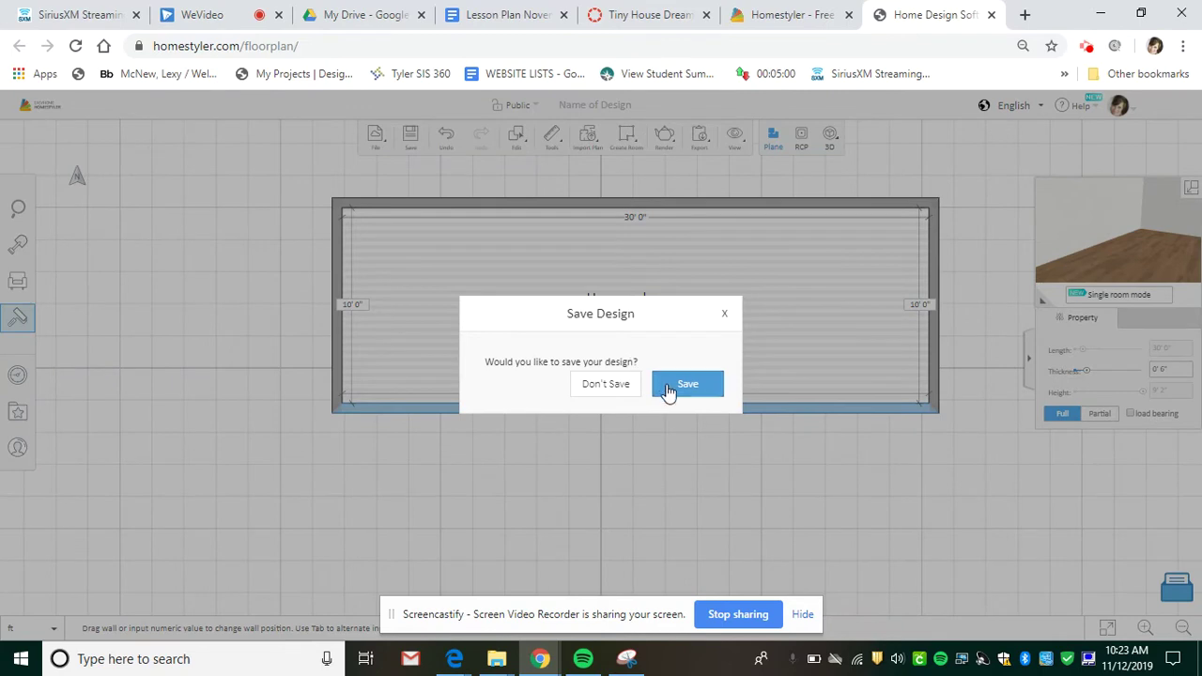
click(606, 384)
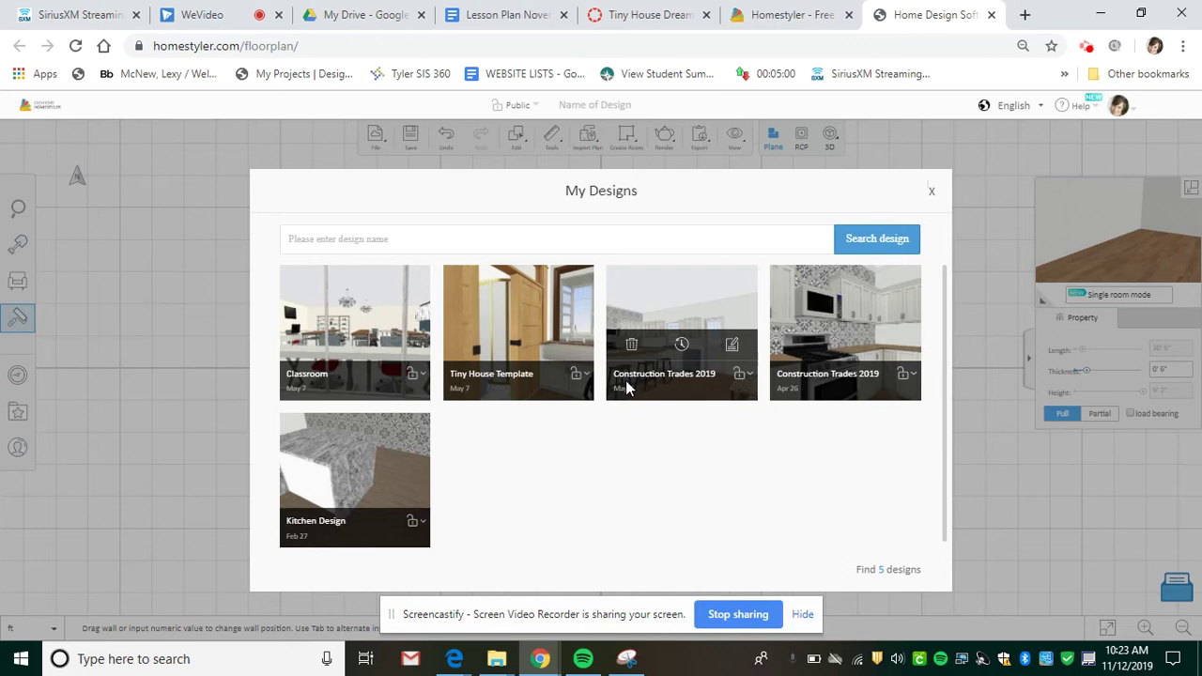
mouse_move(366, 347)
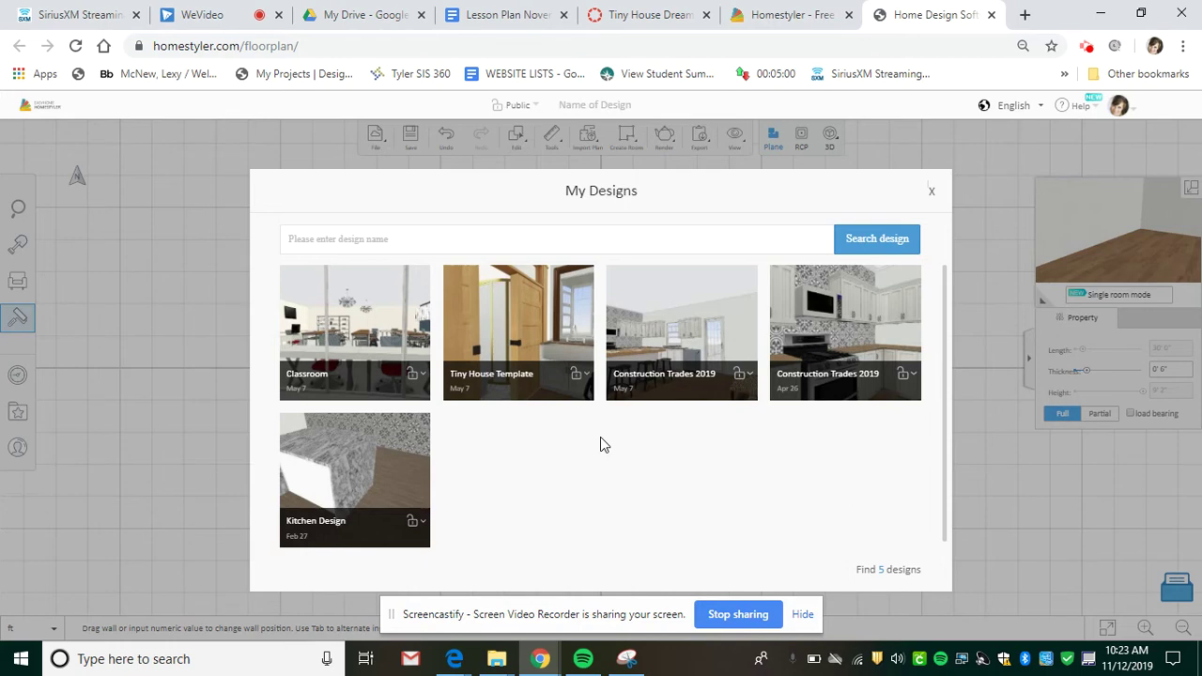
mouse_move(749, 329)
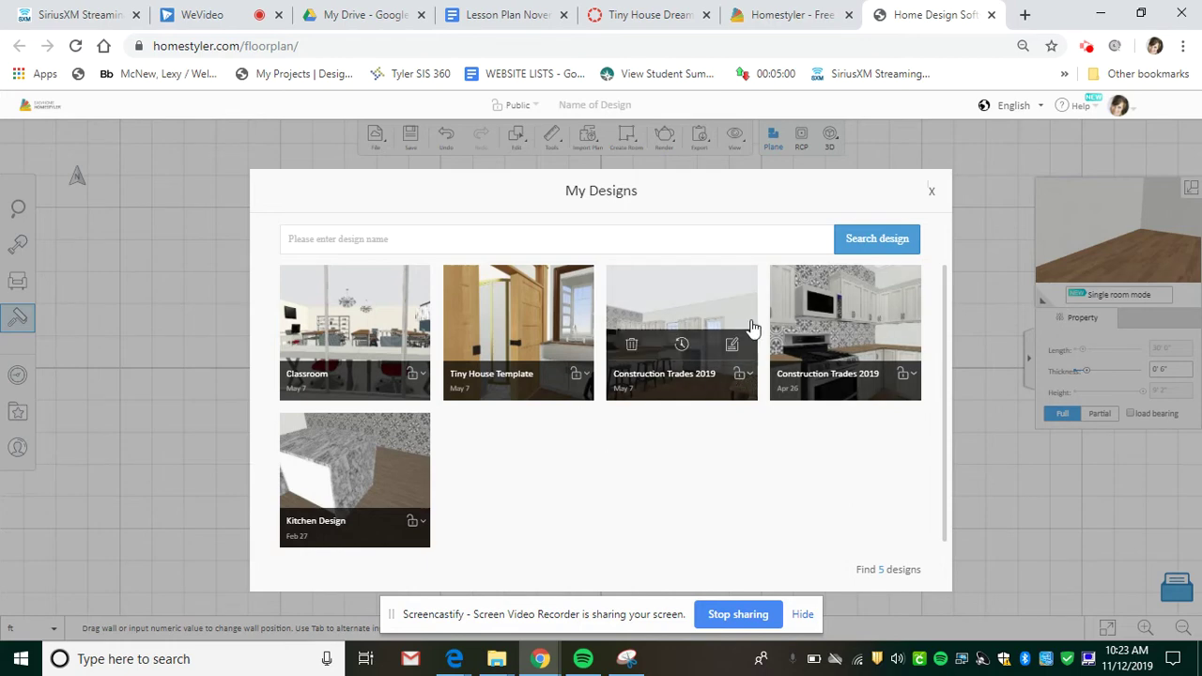
click(524, 312)
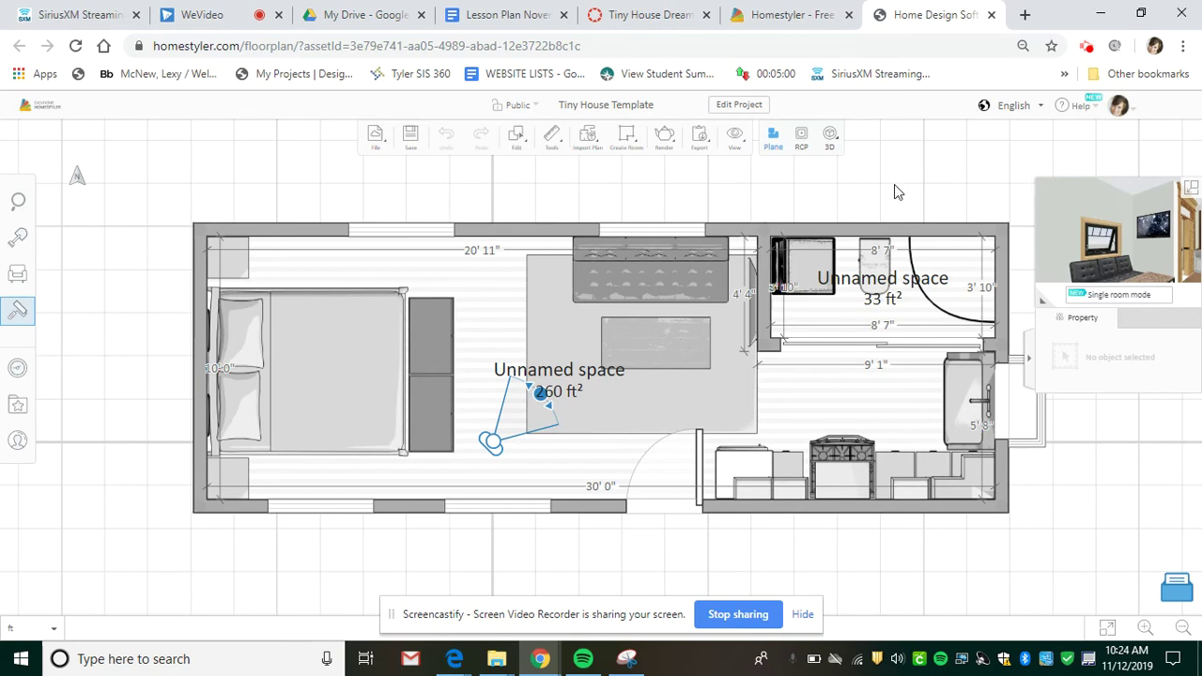
- Walk through the tiny house in 3D from the living area to the kitchen and examine its layout and furnishings
mouse_move(831, 142)
click(832, 141)
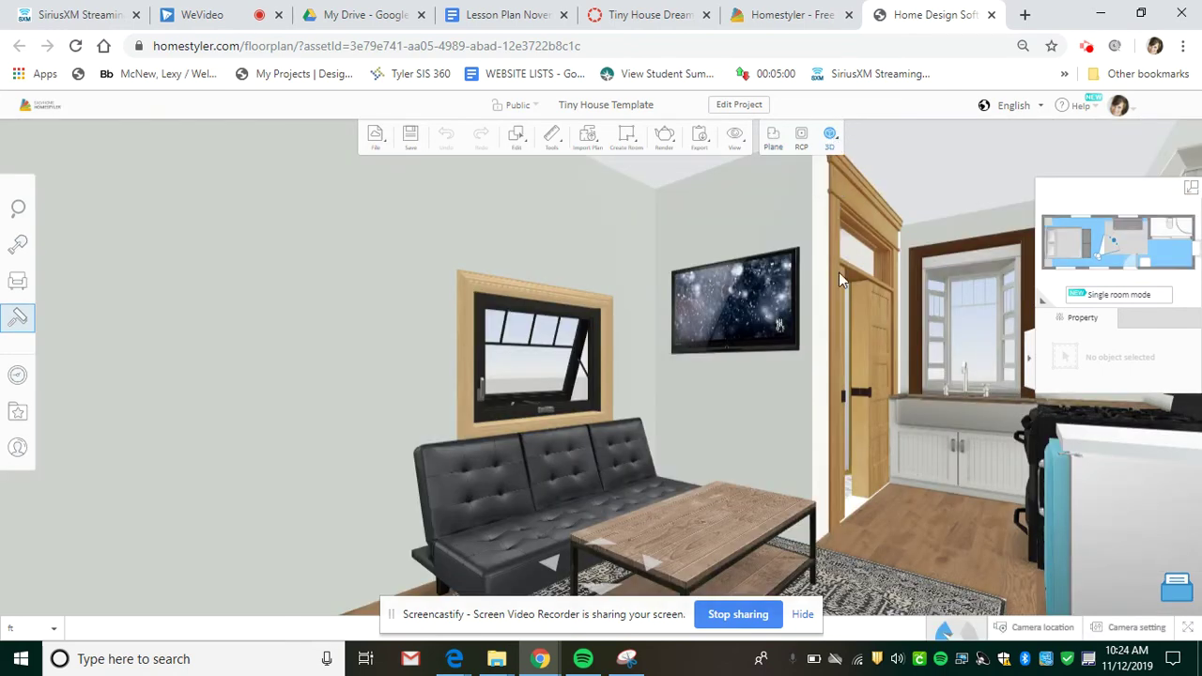
scroll(839, 273, up, 5)
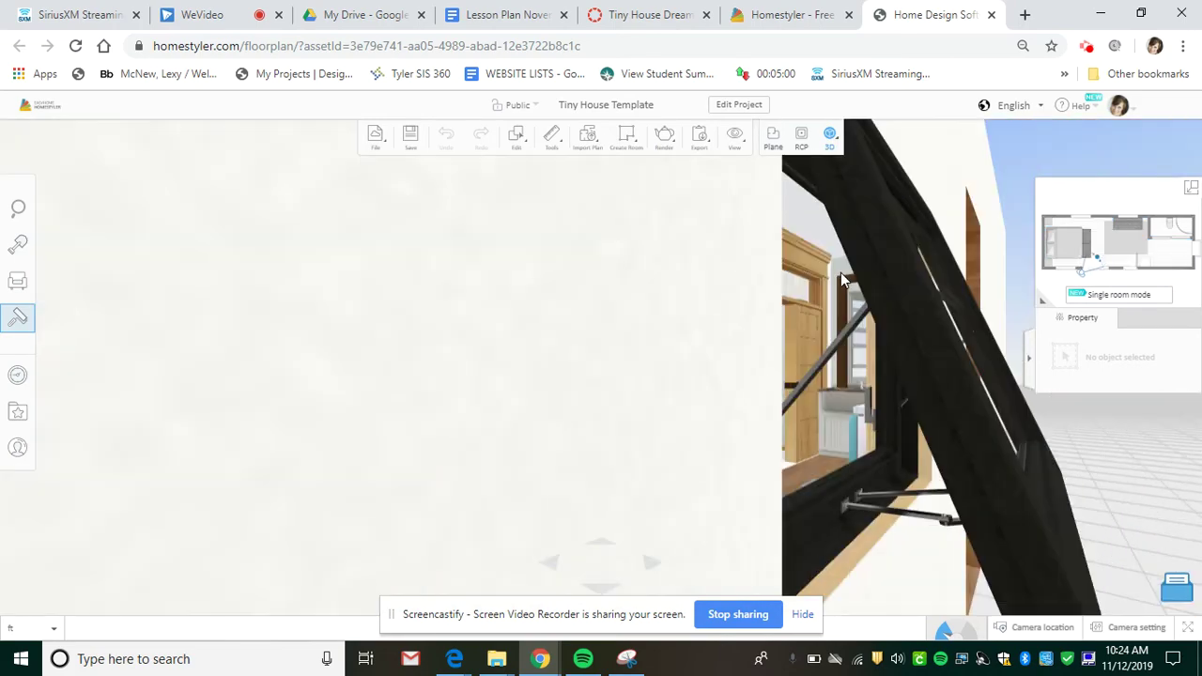
drag(776, 271, 836, 264)
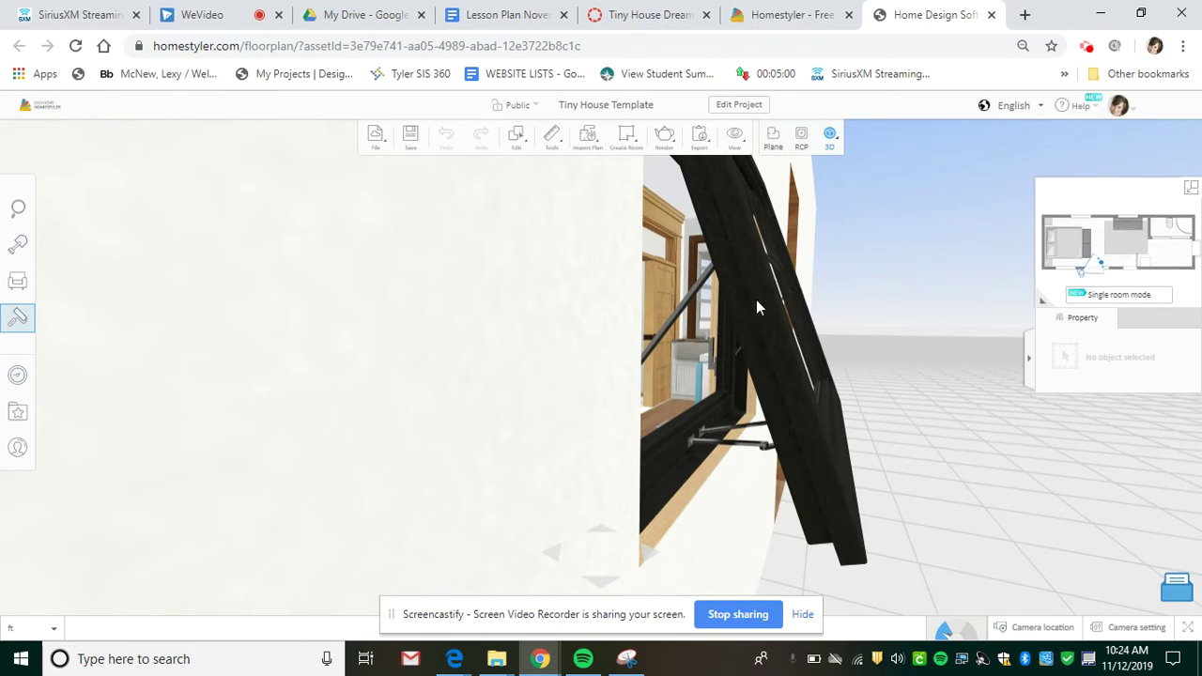
scroll(756, 300, down, 5)
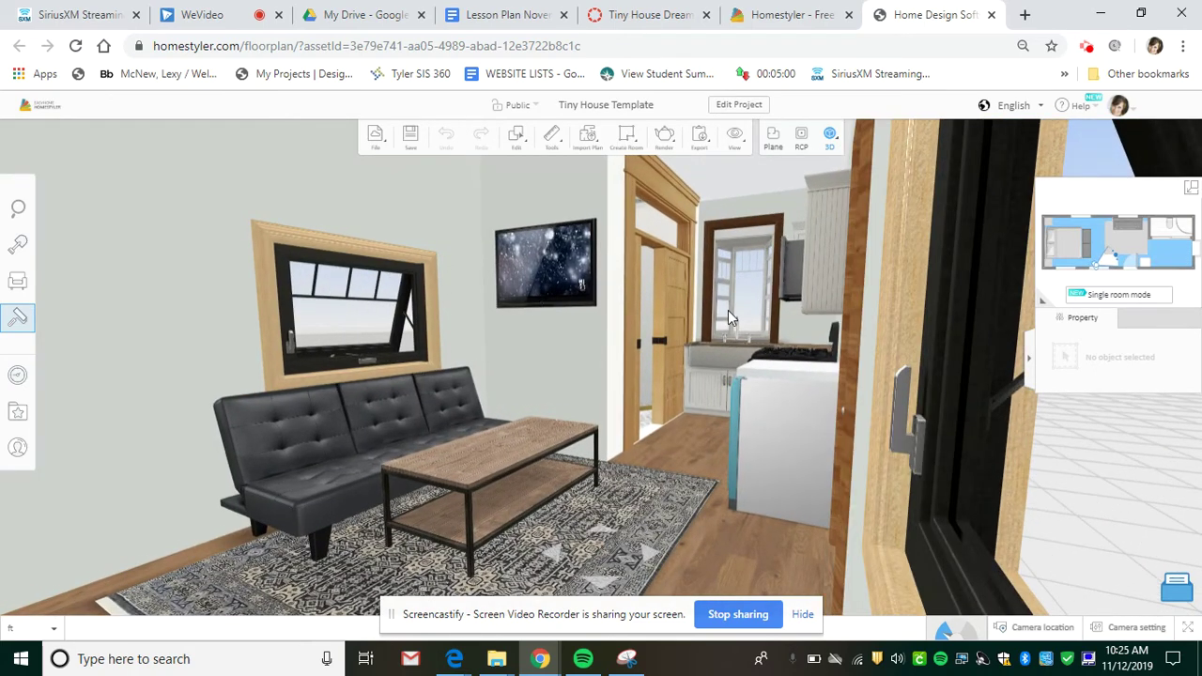
scroll(685, 324, up, 3)
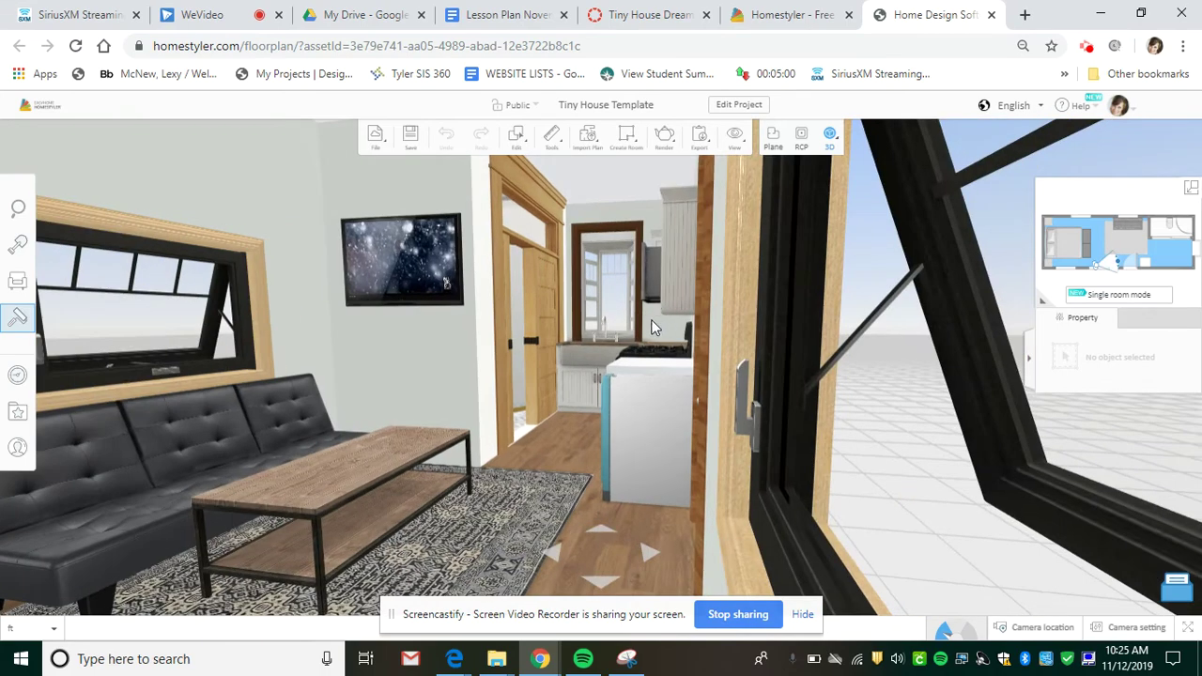
scroll(654, 326, up, 3)
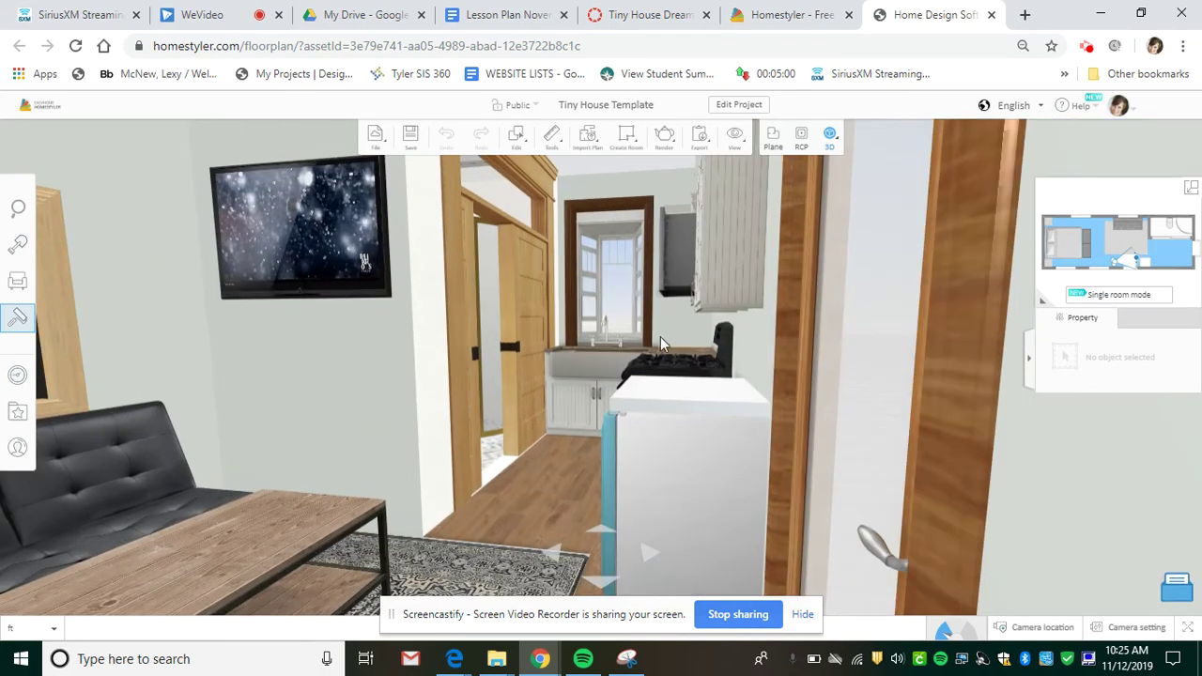
drag(605, 406, 617, 408)
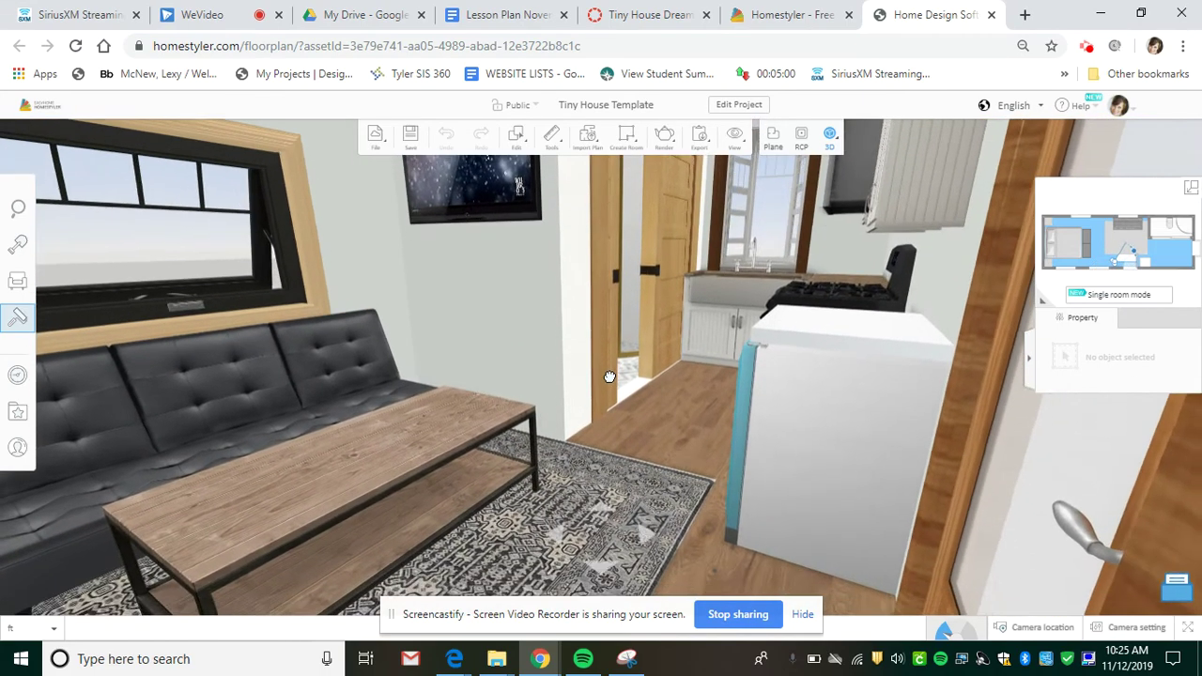
drag(609, 376, 583, 416)
scroll(583, 416, up, 3)
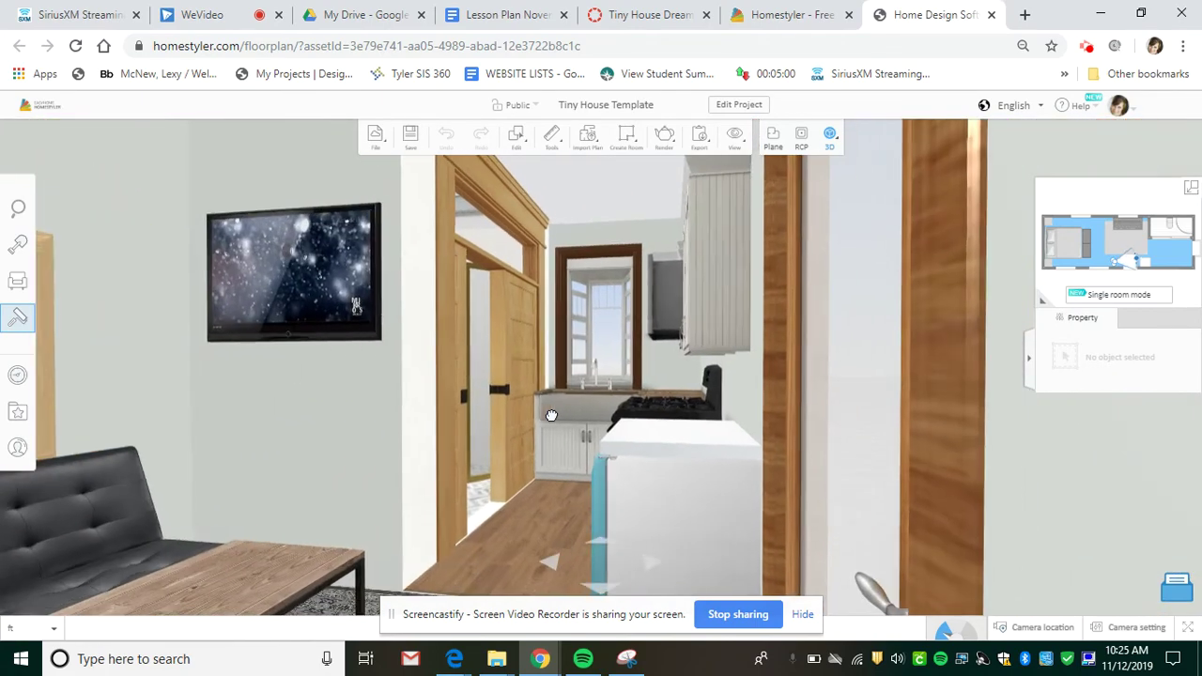
scroll(550, 422, up, 5)
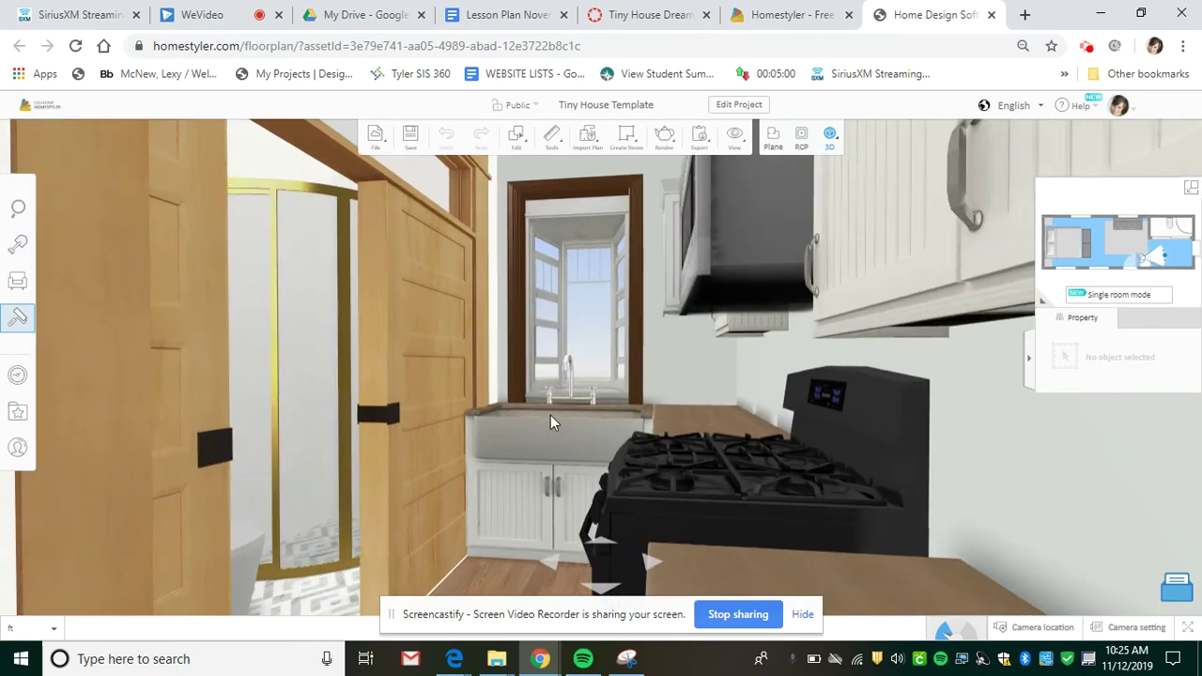
- Walk in 3D from the kitchen into the bathroom and examine its toilet and shower
drag(550, 422, 614, 403)
scroll(495, 413, up, 3)
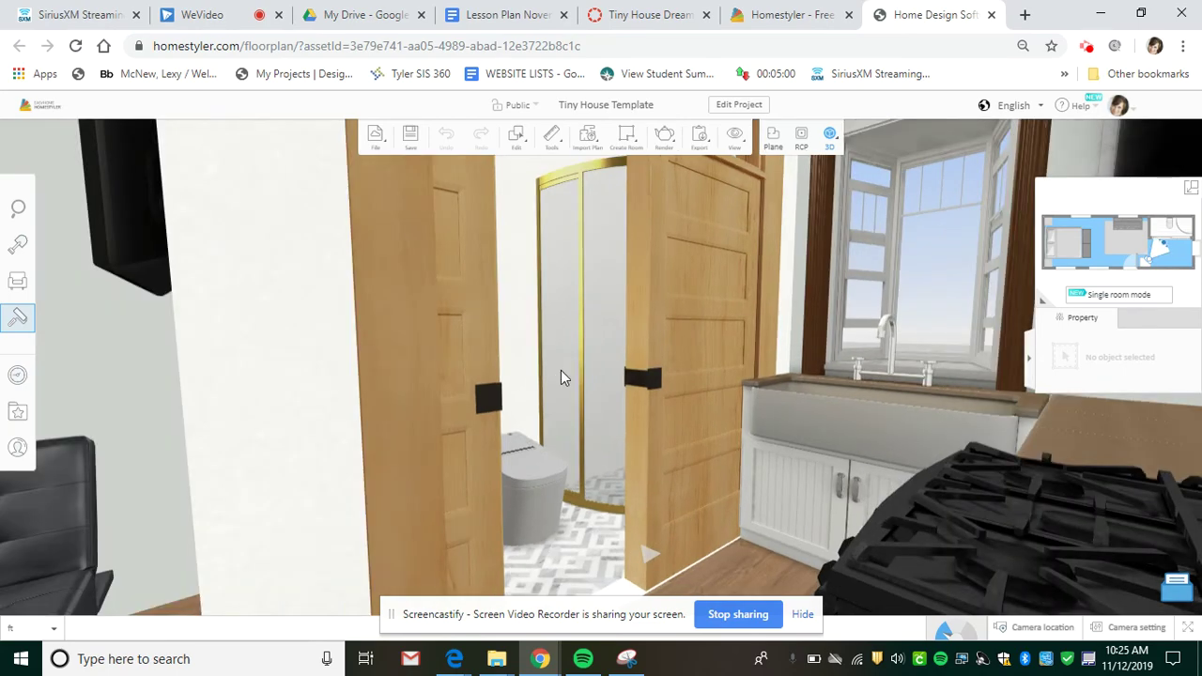
scroll(559, 369, up, 3)
scroll(559, 370, up, 3)
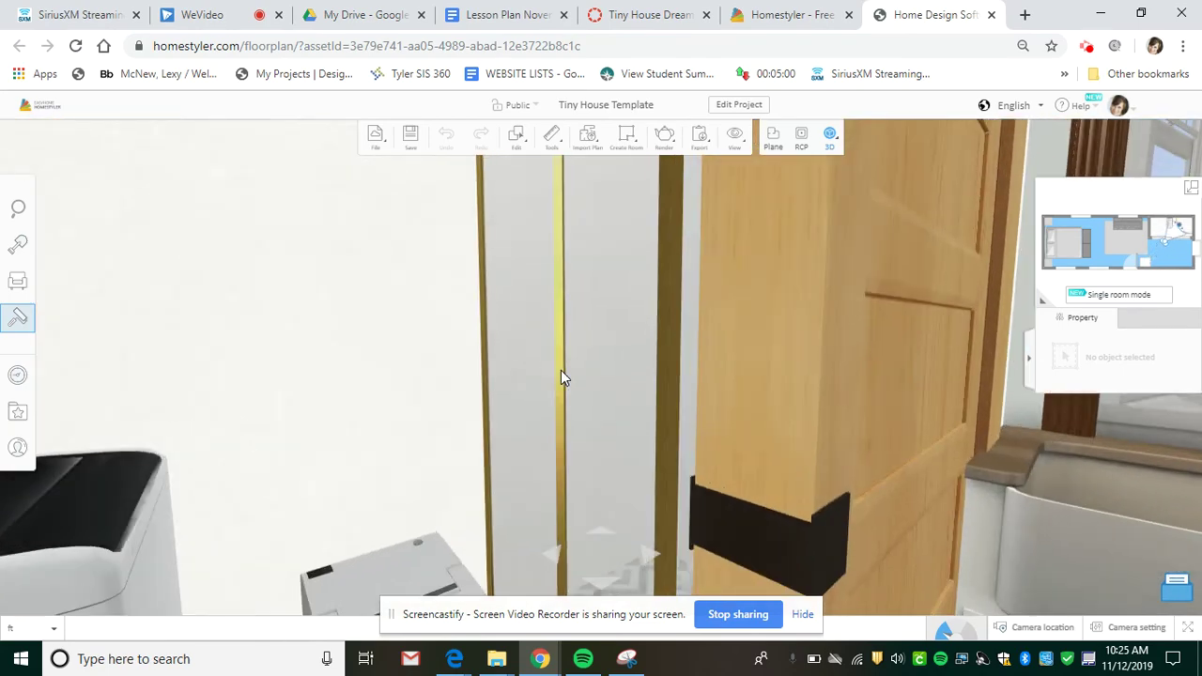
- Walk in 3D from the kitchen back to the living area and examine the fridge, bed, windows and black sofa
drag(633, 354, 69, 356)
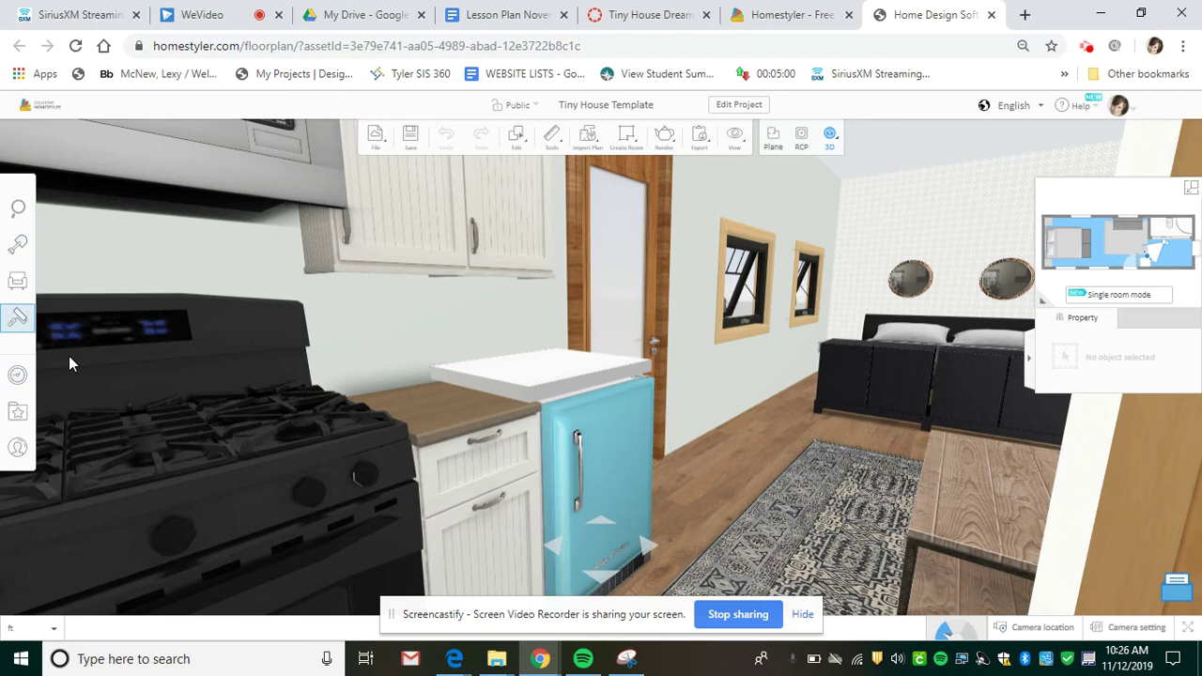
scroll(69, 356, up, 2)
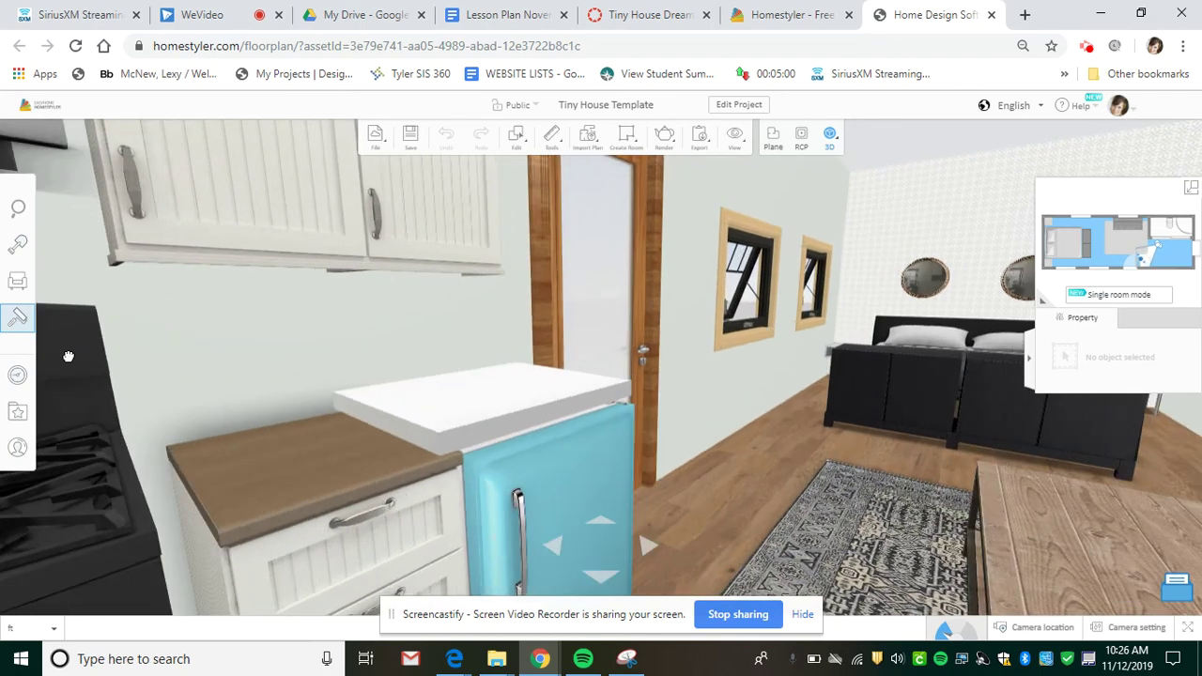
key(Right)
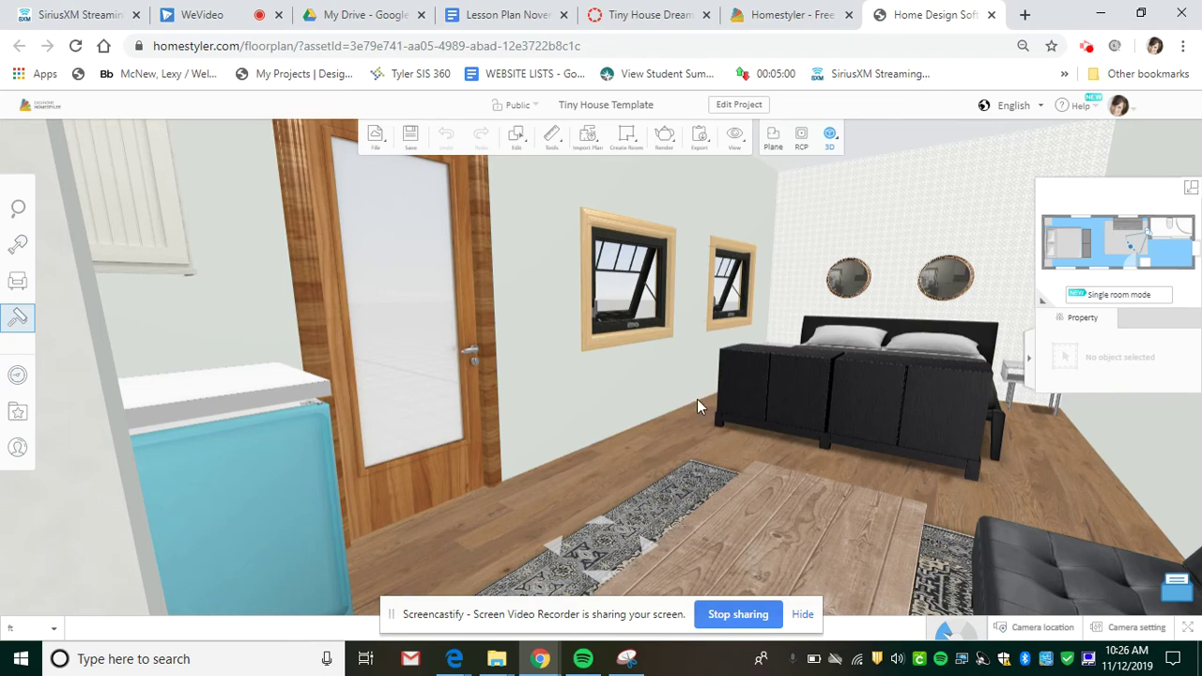
drag(697, 400, 622, 396)
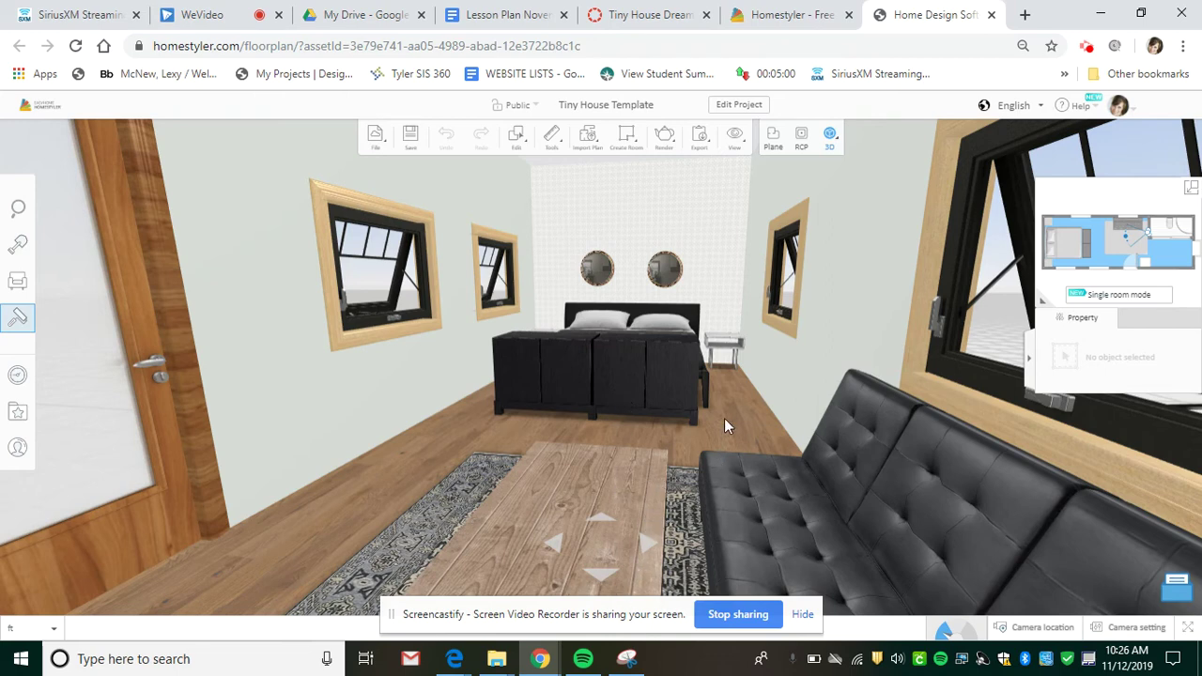
drag(671, 425, 640, 438)
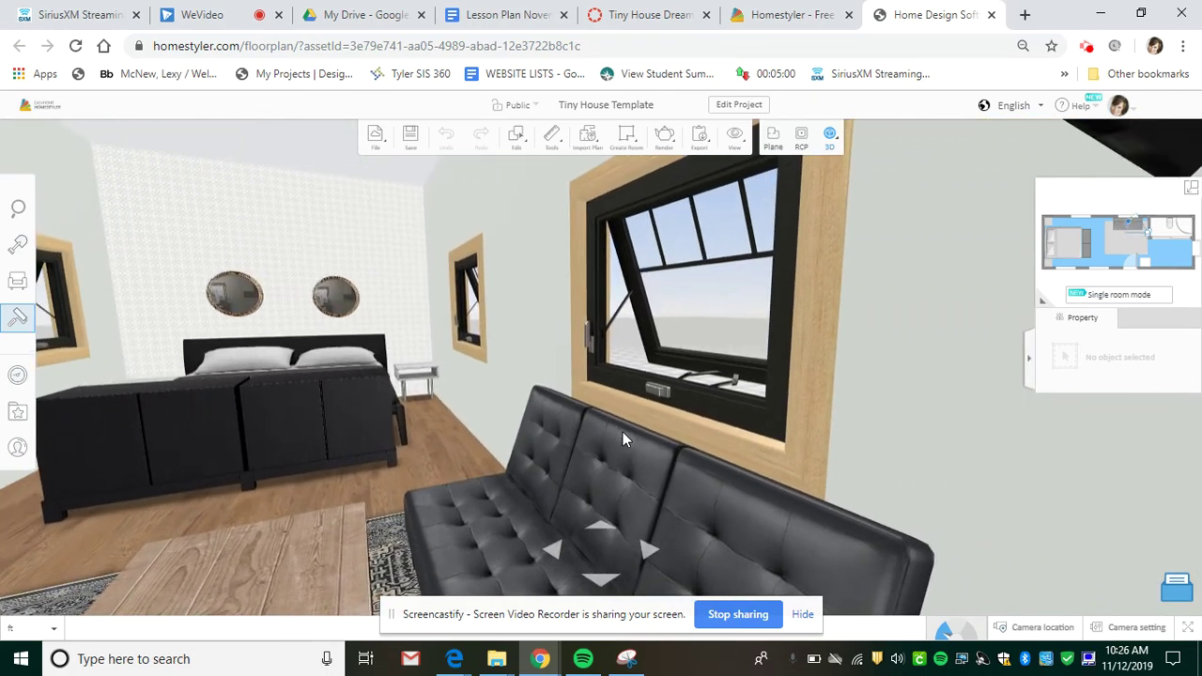
drag(864, 439, 864, 389)
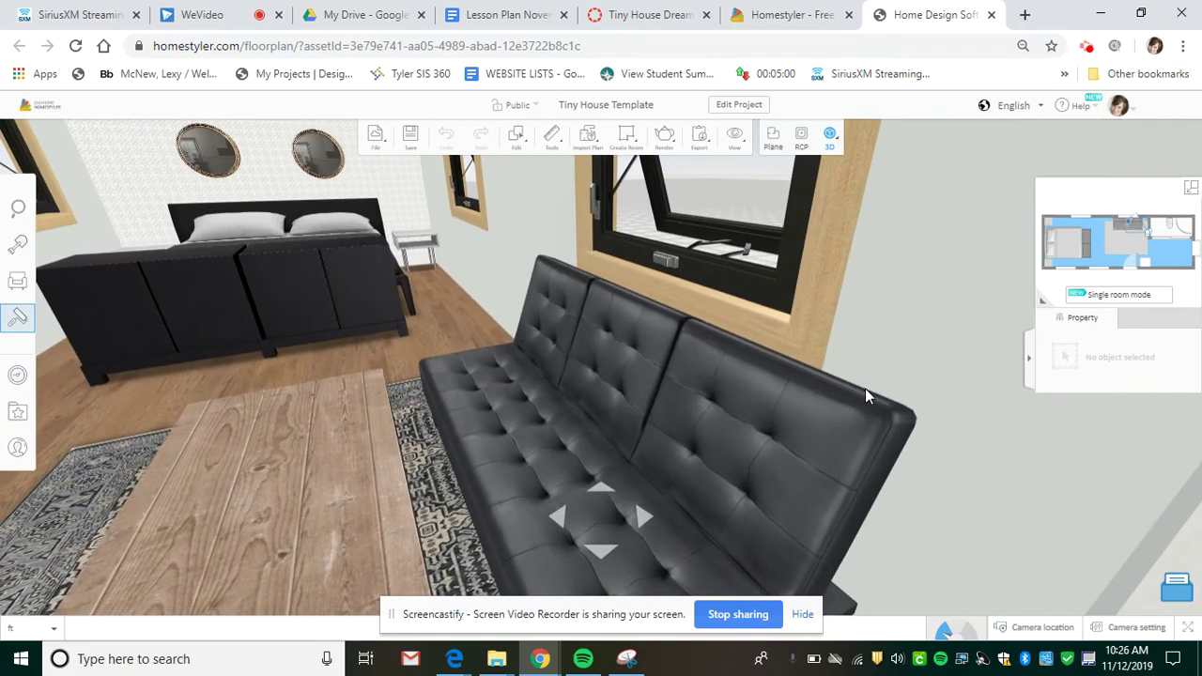
- Show the tiny house as a 2D floor plan and examine its room layout and dimensions
mouse_move(725, 153)
click(769, 138)
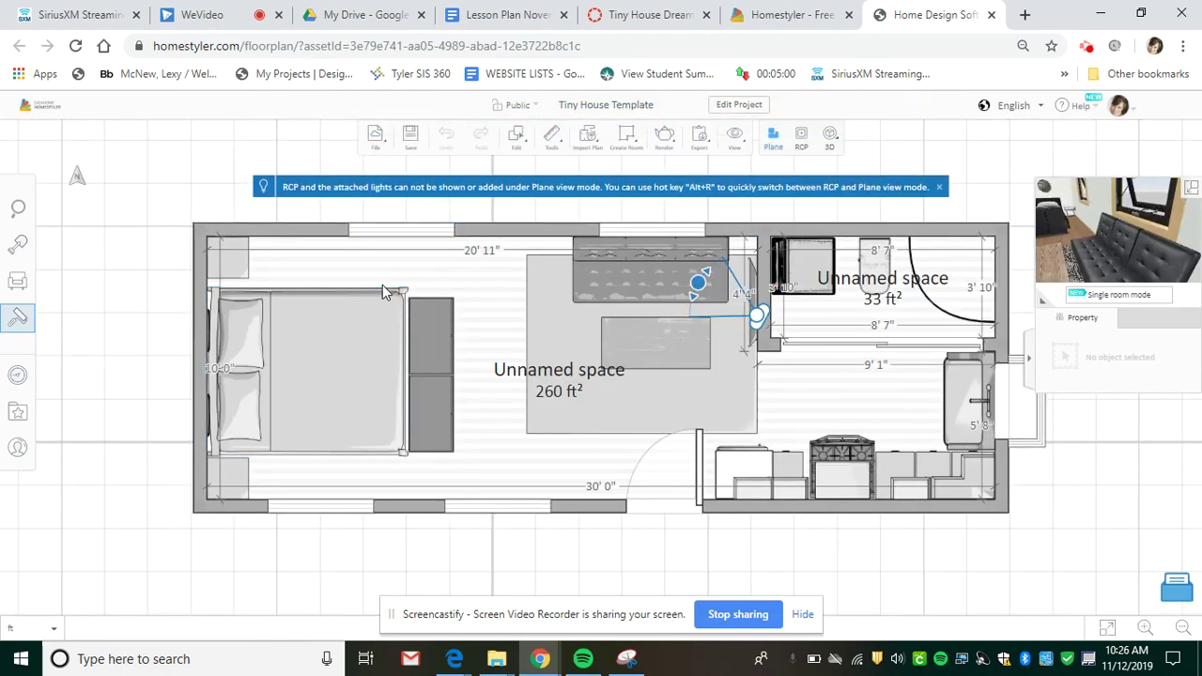
click(315, 328)
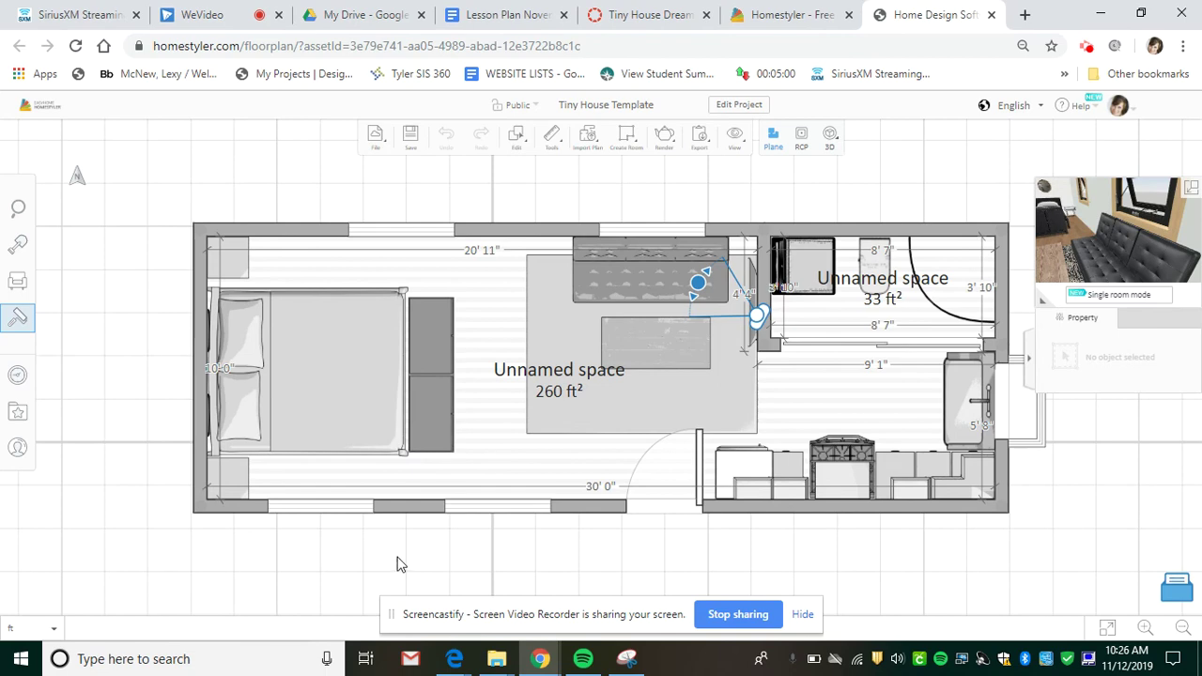
drag(397, 561, 389, 322)
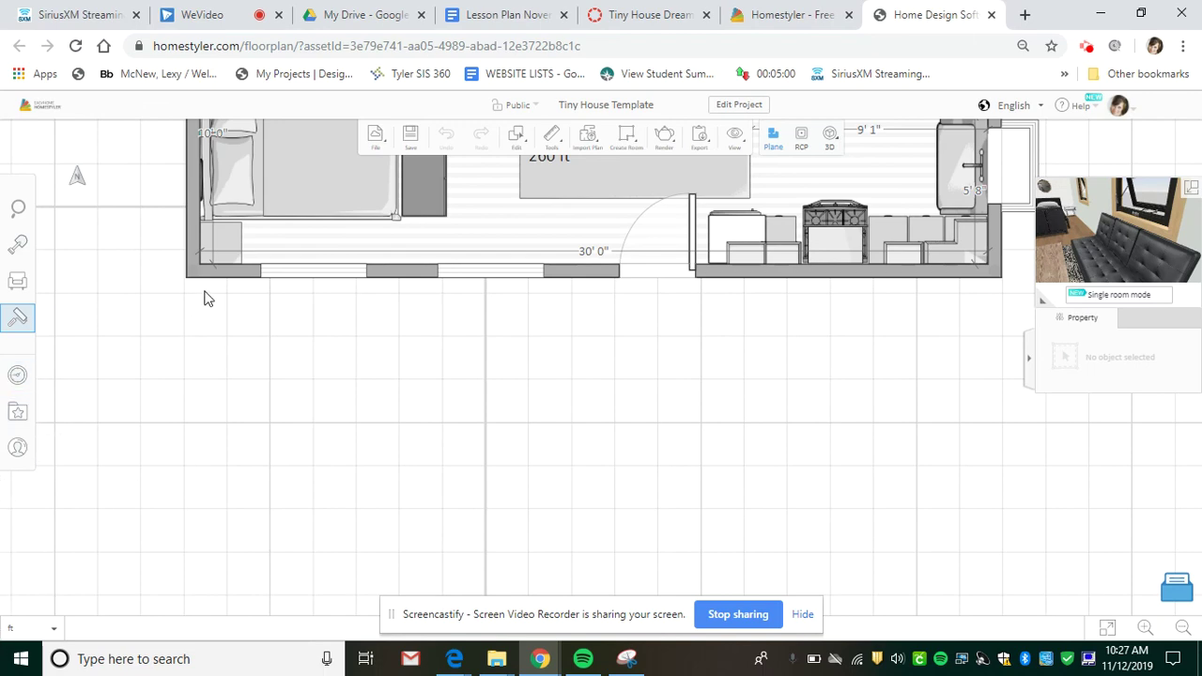
drag(422, 364, 435, 502)
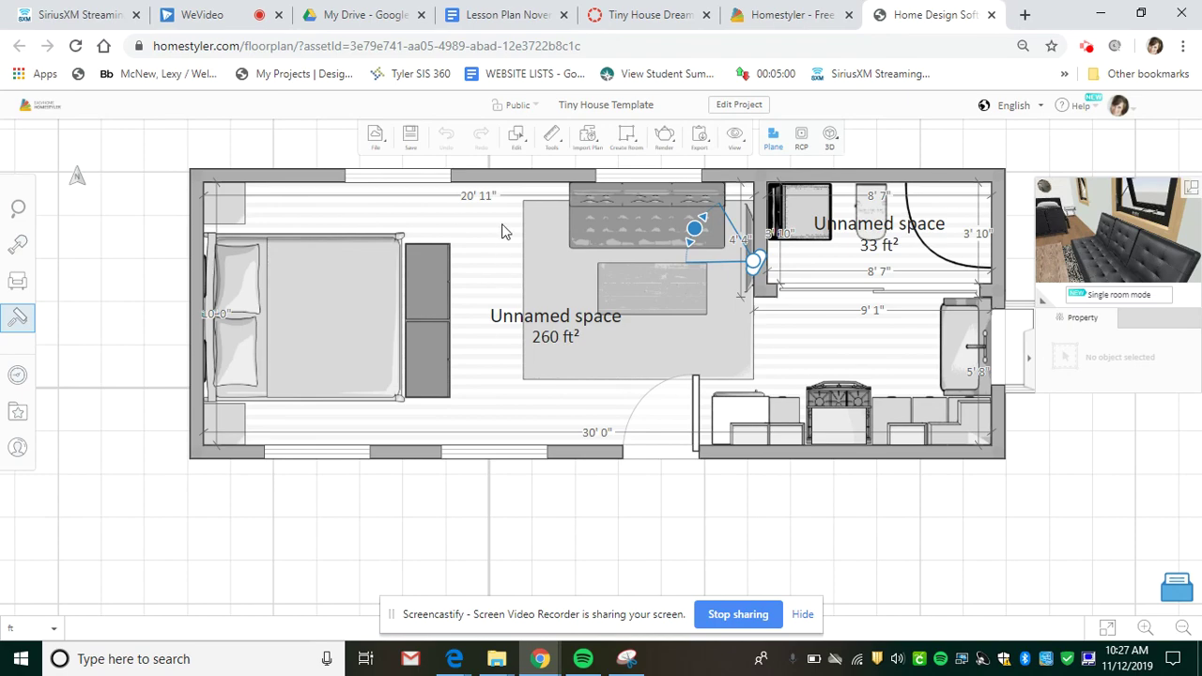
- Switch to the Tiny House Dream Board and Design Layout assignment page and review its Dream Board and Homestyler lesson requirements
click(643, 20)
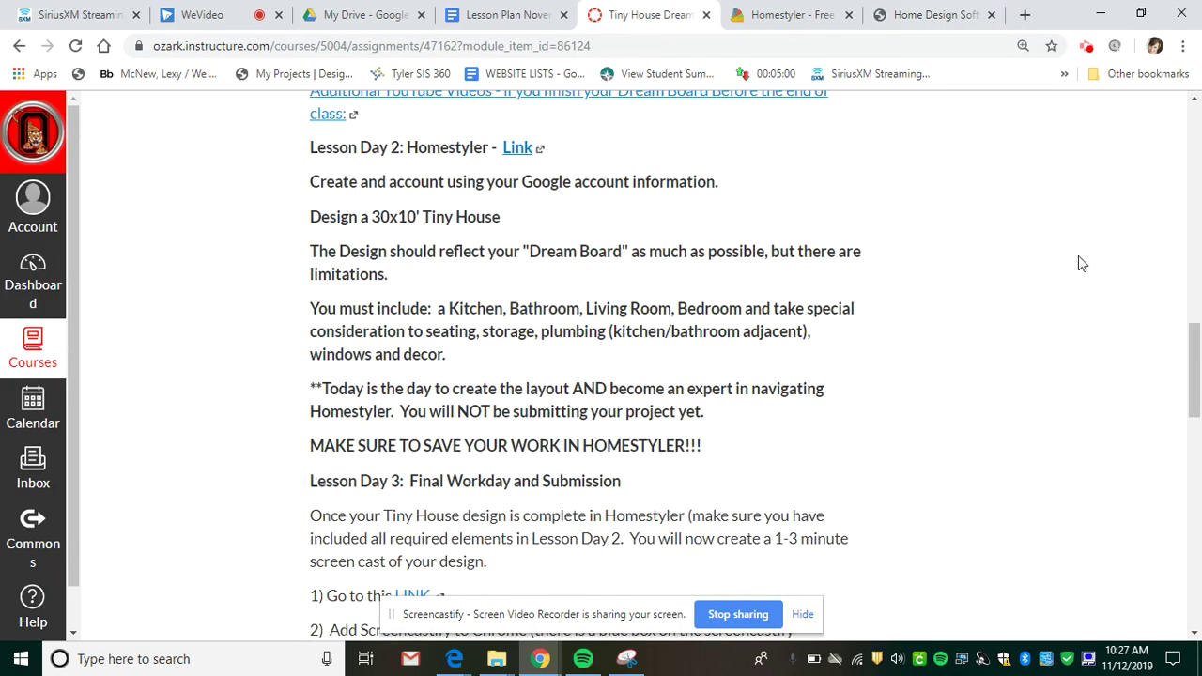
drag(1193, 357, 1197, 140)
scroll(1198, 141, up, 1)
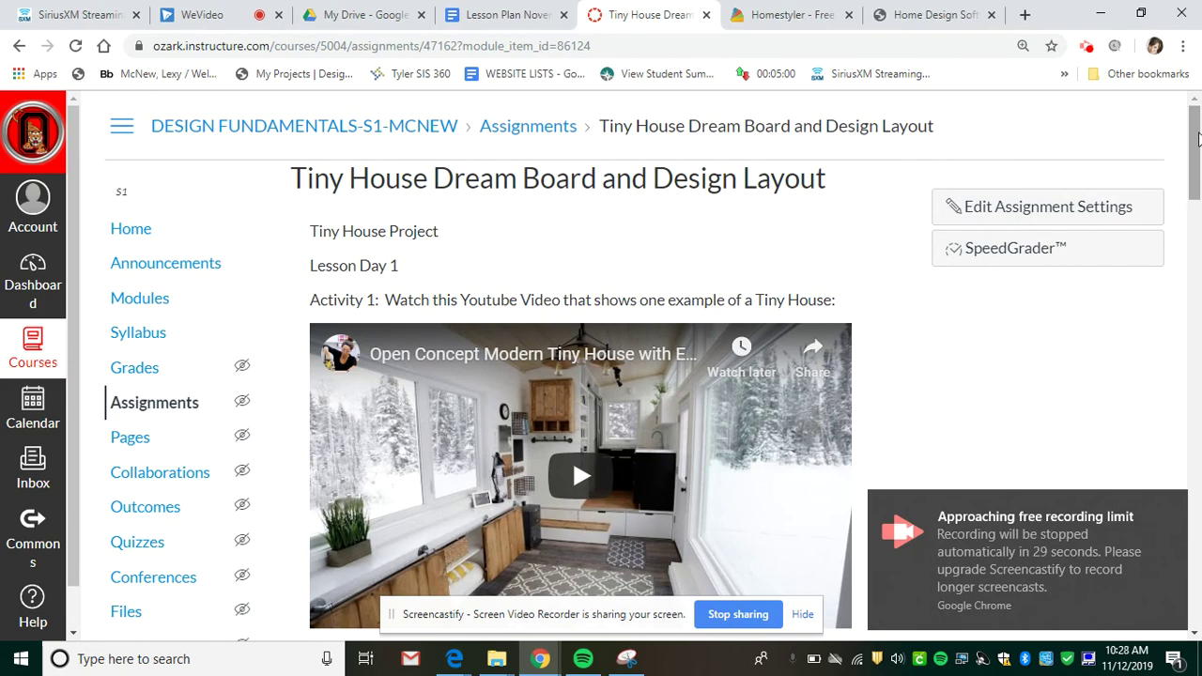
drag(1198, 139, 1199, 225)
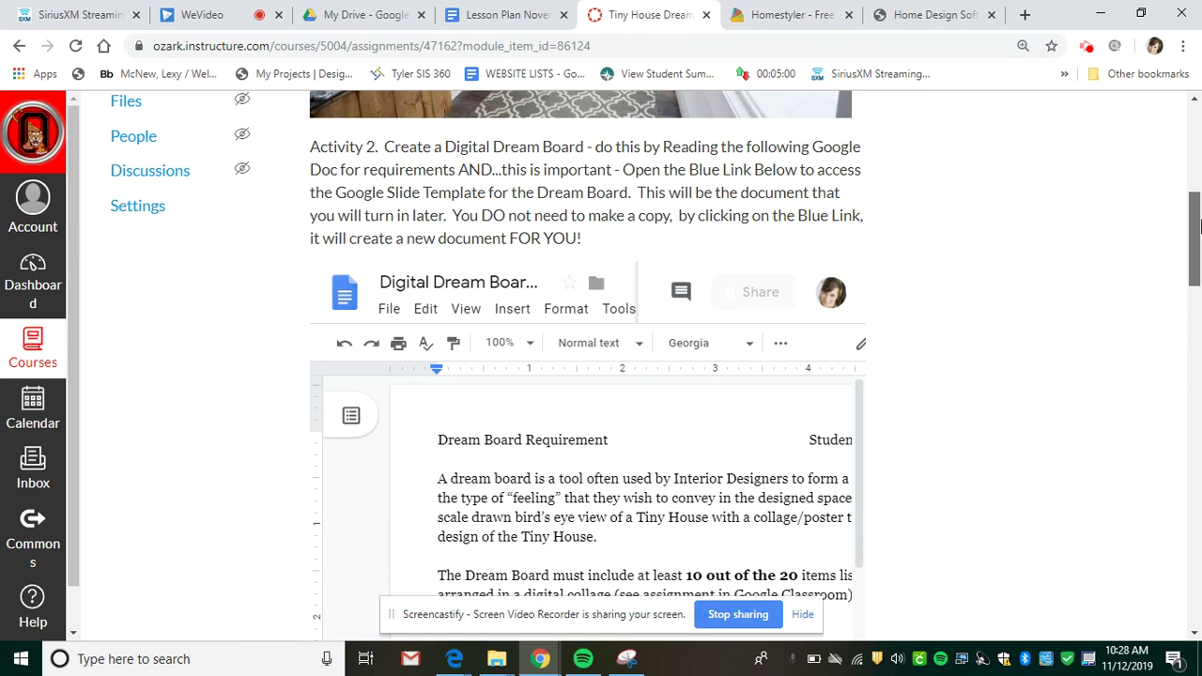
drag(1198, 225, 1199, 273)
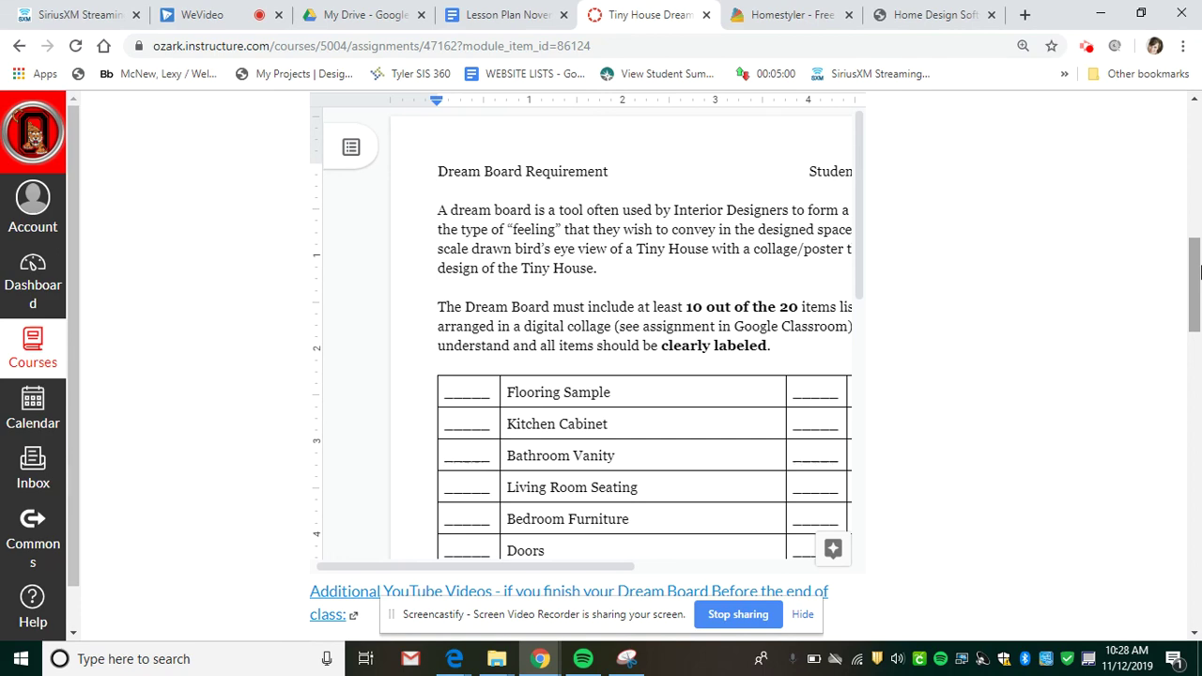
drag(1199, 272, 1198, 364)
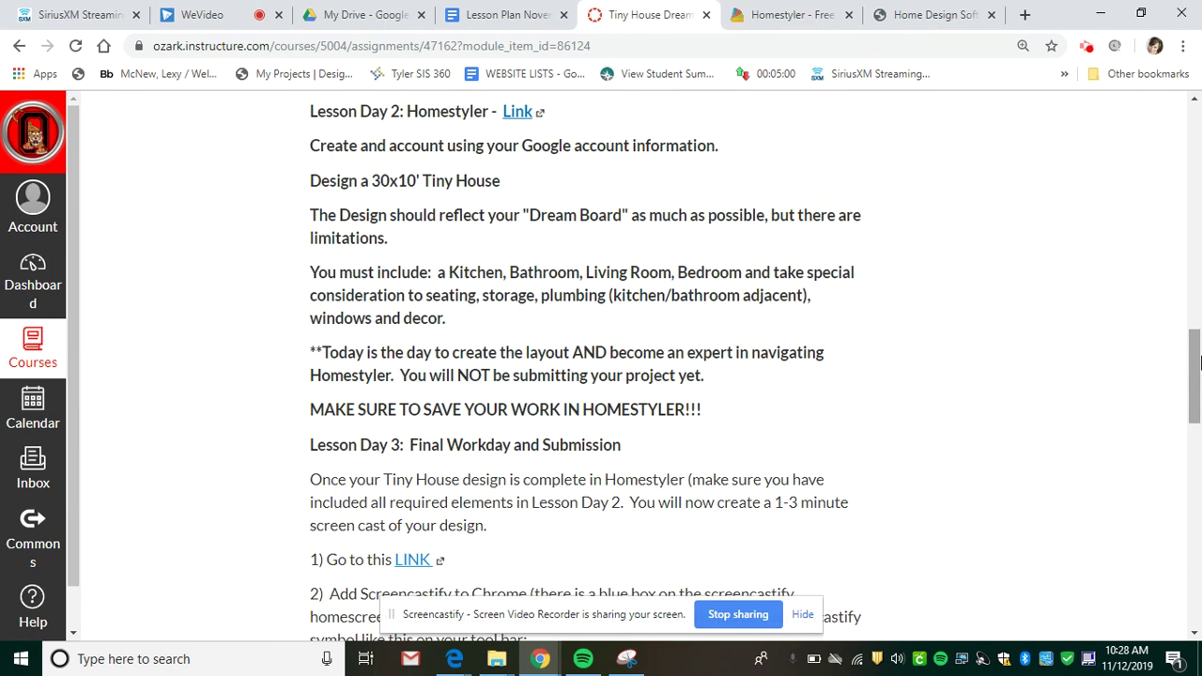